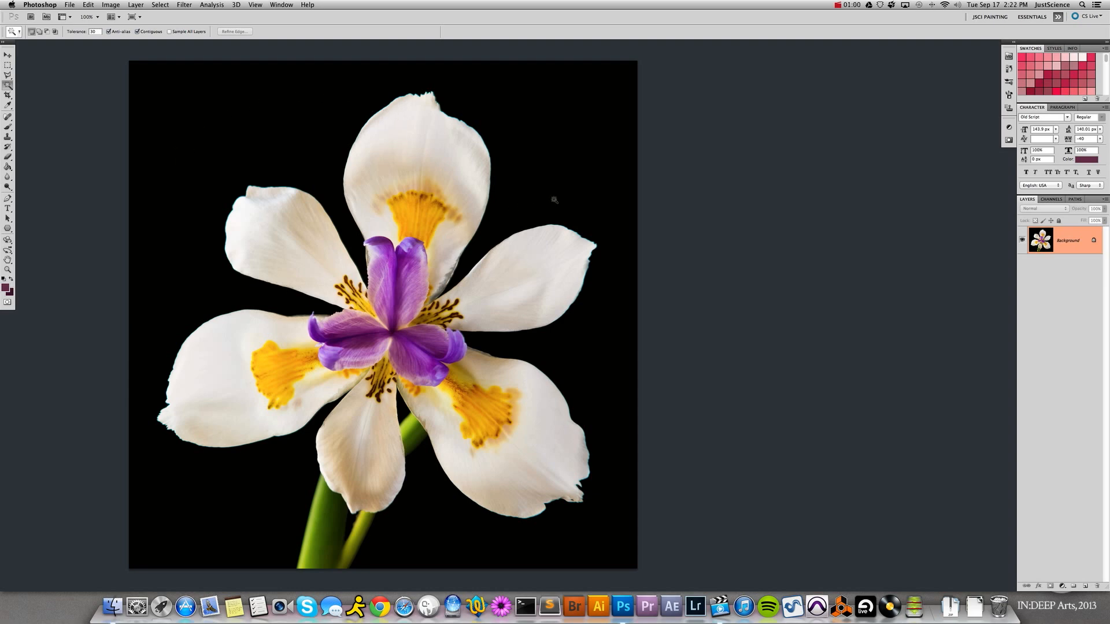
Select the black background, including the gap between the stems, with the Magic Wand and invert the selection to the flower.
{"action": "left_click", "coordinate": [8, 86]}
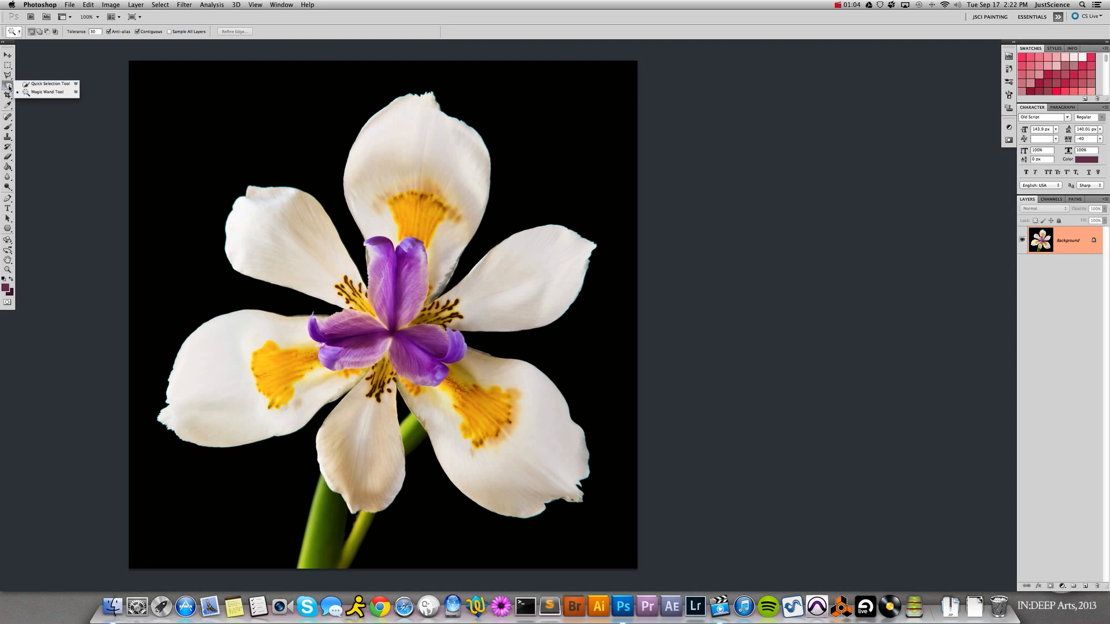
{"action": "left_click", "coordinate": [42, 92]}
{"action": "left_click", "coordinate": [95, 32]}
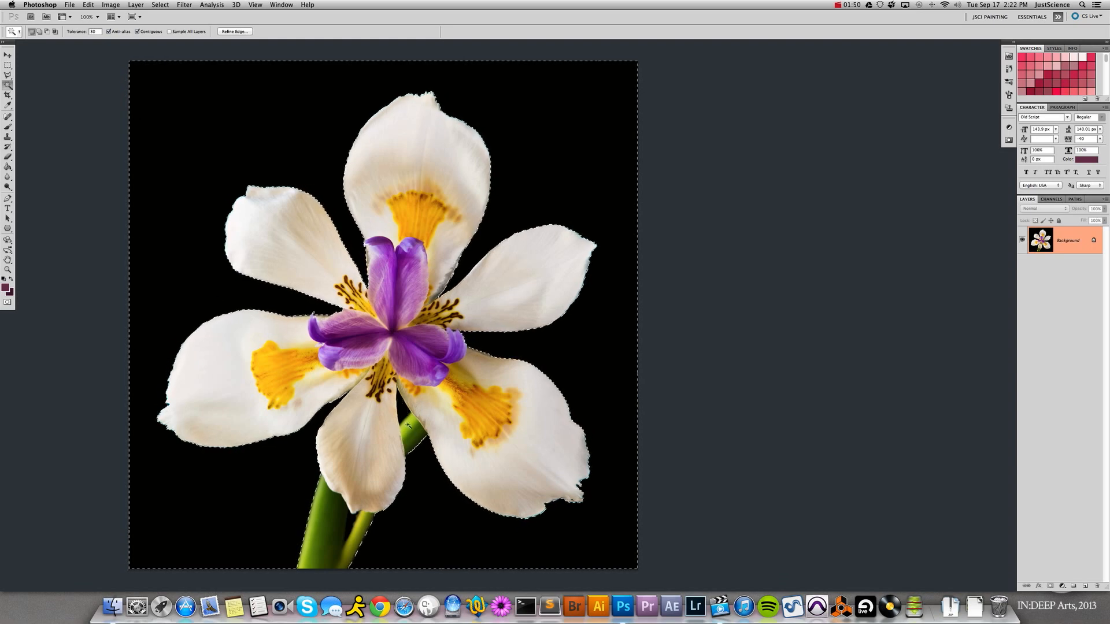
{"action": "key", "text": "shift"}
{"action": "left_click", "coordinate": [159, 4]}
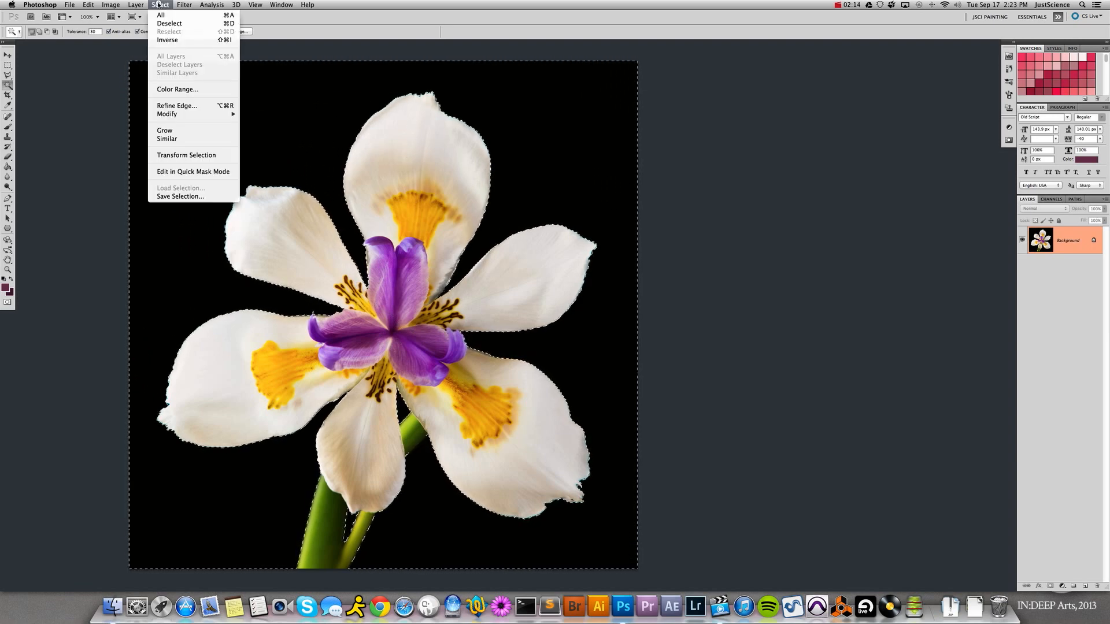
{"action": "left_click", "coordinate": [172, 40]}
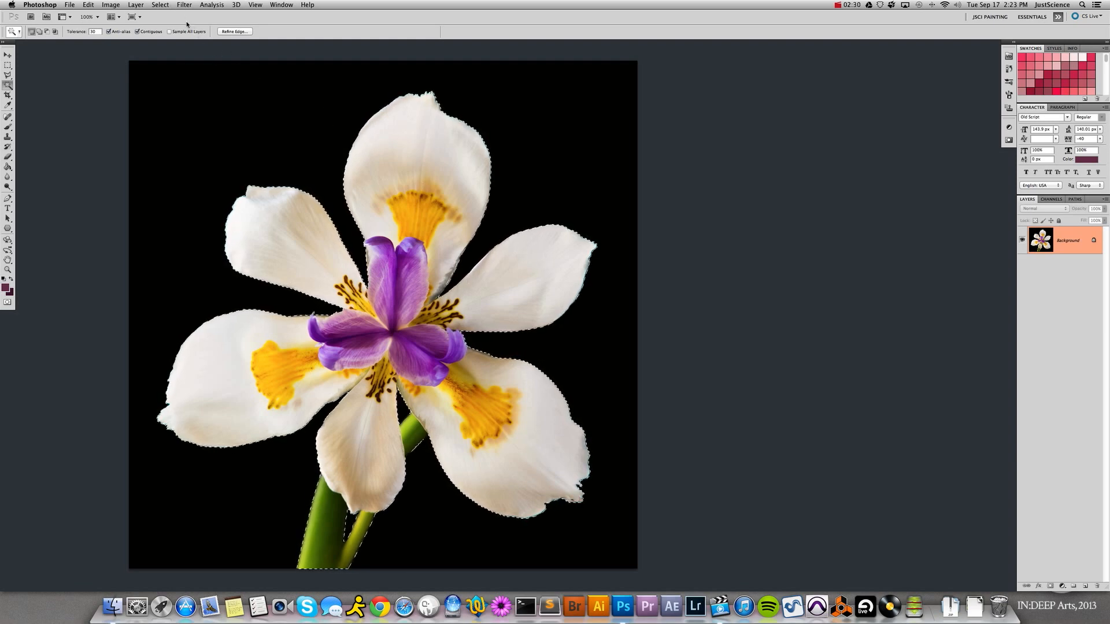
Contract the flower selection by 1 pixel and toggle the change to compare the selection edge before and after.
{"action": "left_click", "coordinate": [161, 5]}
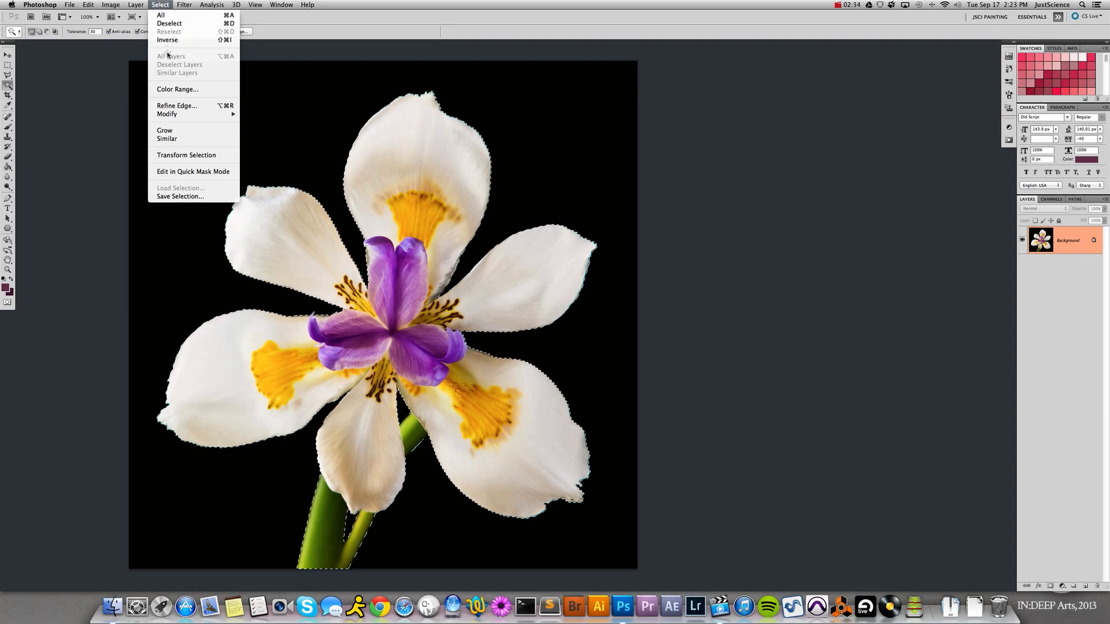
{"action": "mouse_move", "coordinate": [180, 115]}
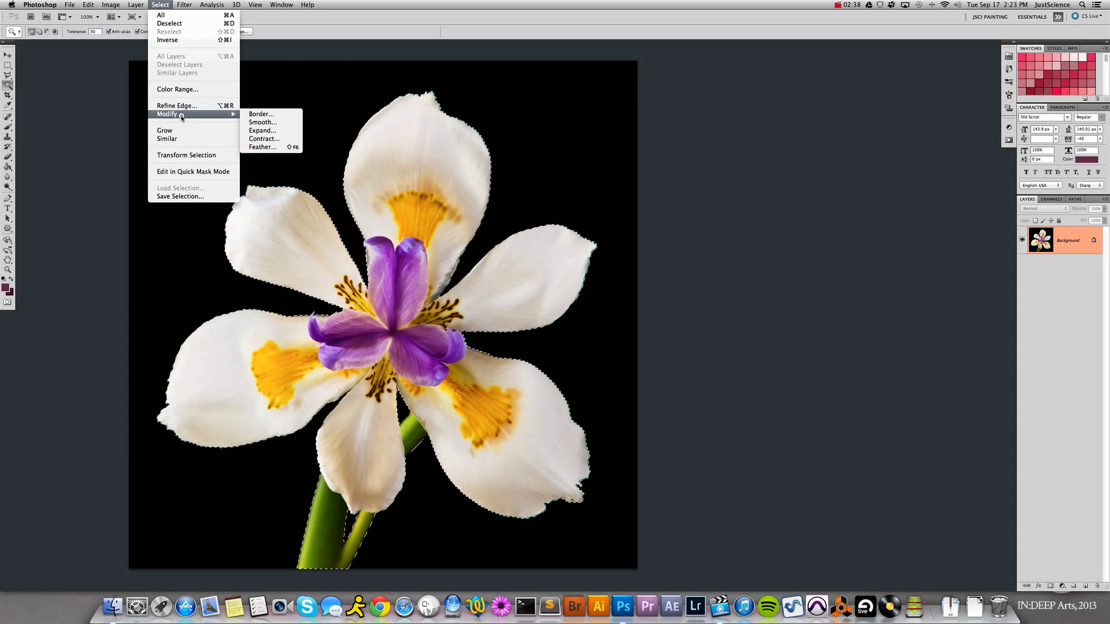
{"action": "left_click", "coordinate": [266, 140]}
{"action": "type", "text": "1"}
{"action": "key", "text": "Return"}
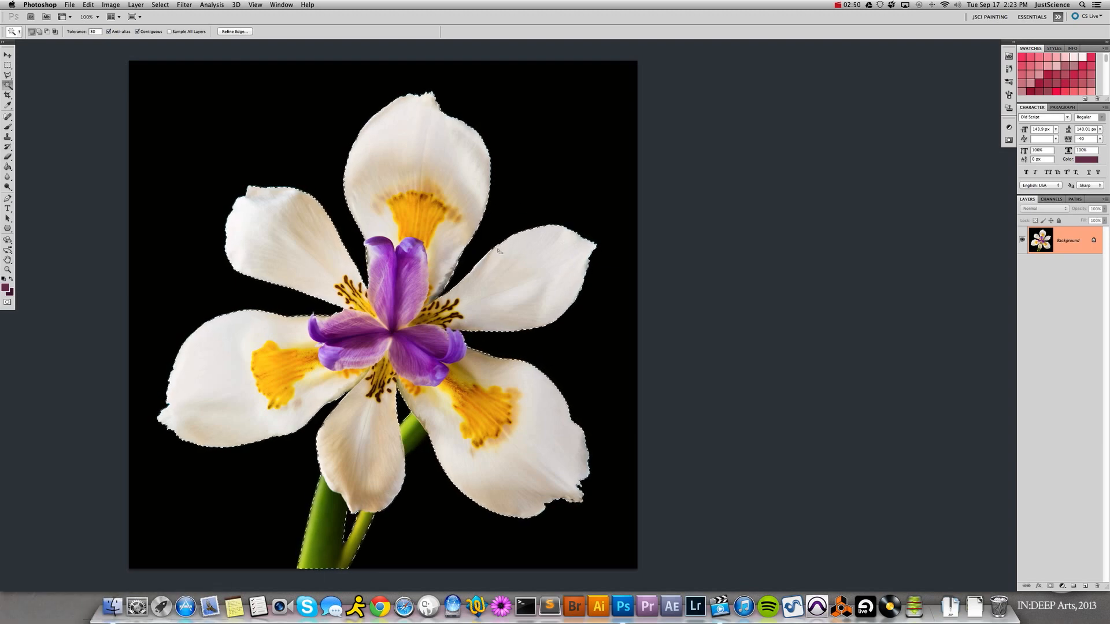
{"action": "key", "text": "super+z"}
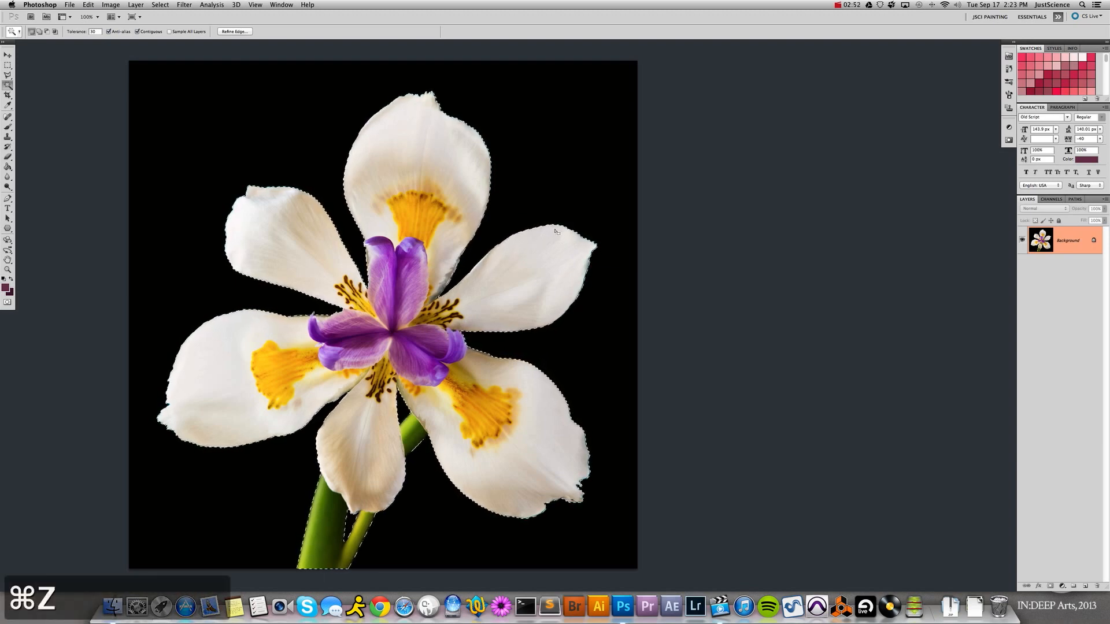
{"action": "key", "text": "super+z"}
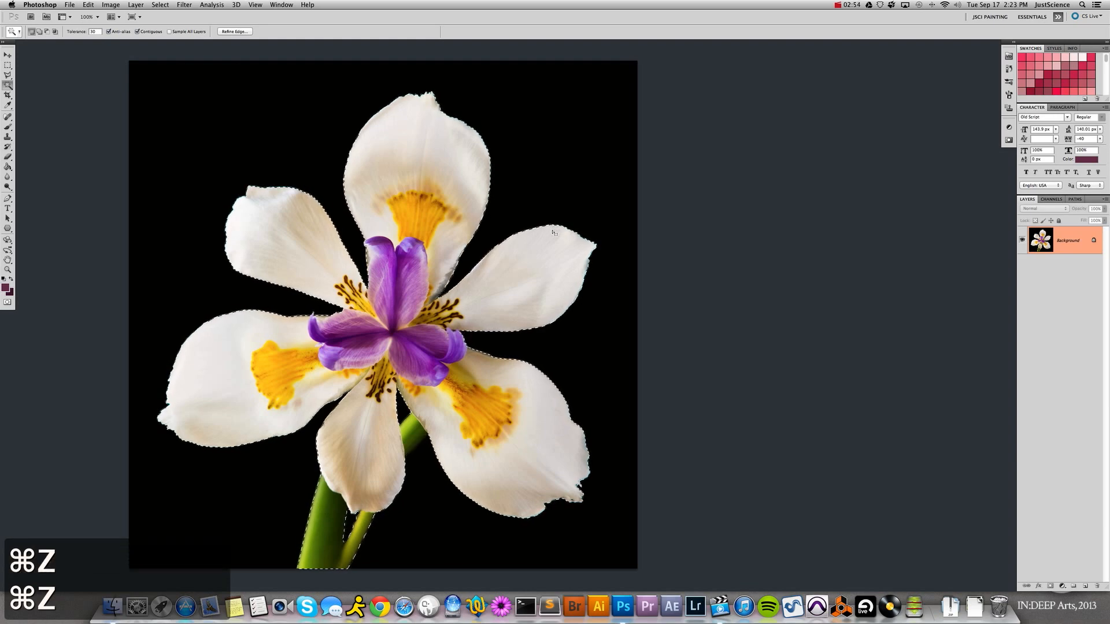
{"action": "key", "text": "super+z"}
{"action": "key", "text": "super+z"}
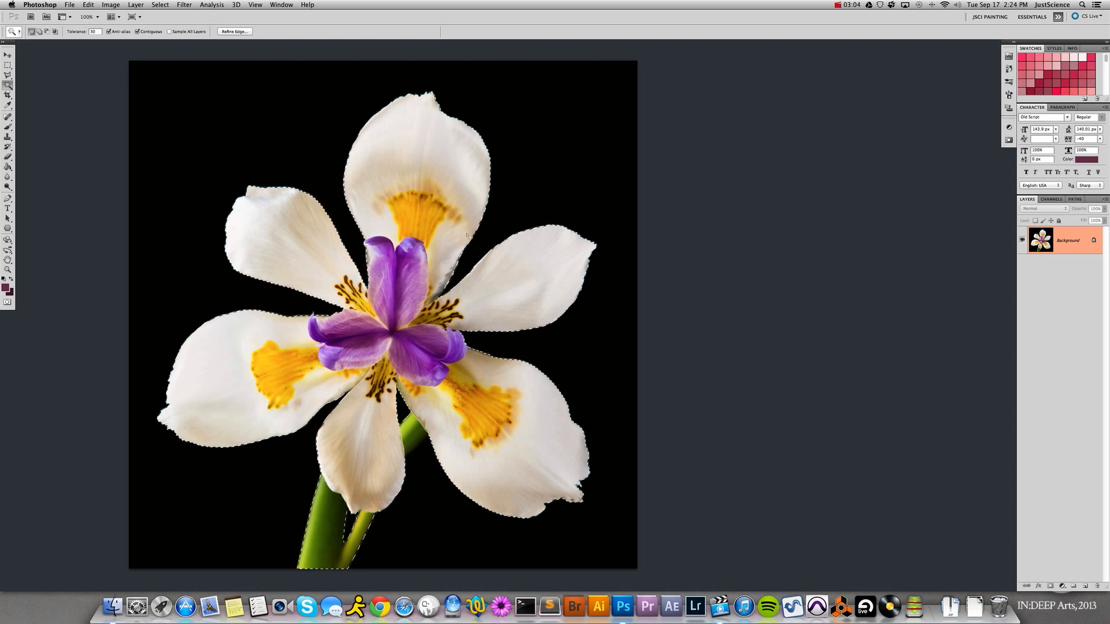
Convert the background into a regular layer named ORIGINAL and add a layer mask from the flower selection.
{"action": "left_click", "coordinate": [8, 56]}
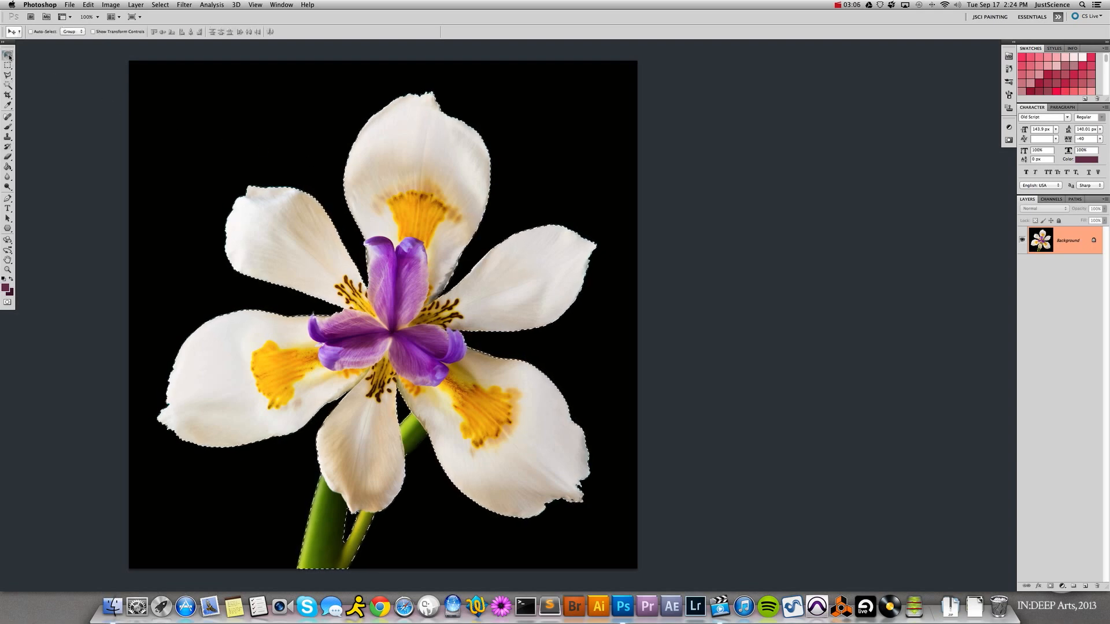
{"action": "double_click", "coordinate": [1072, 239]}
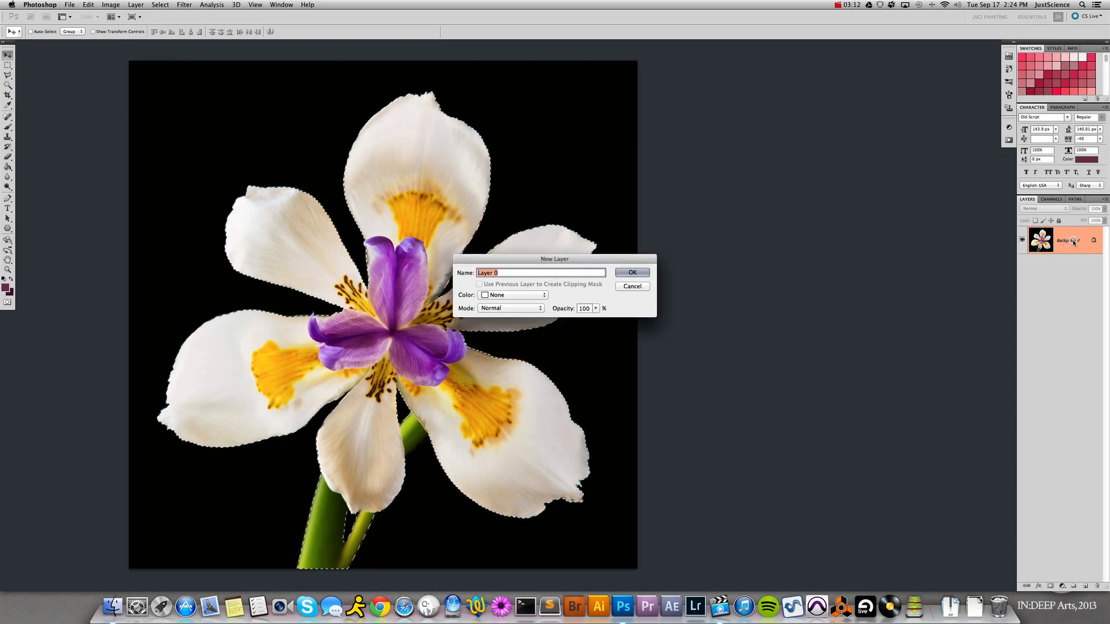
{"action": "type", "text": "ORIGINAL"}
{"action": "key", "text": "Return"}
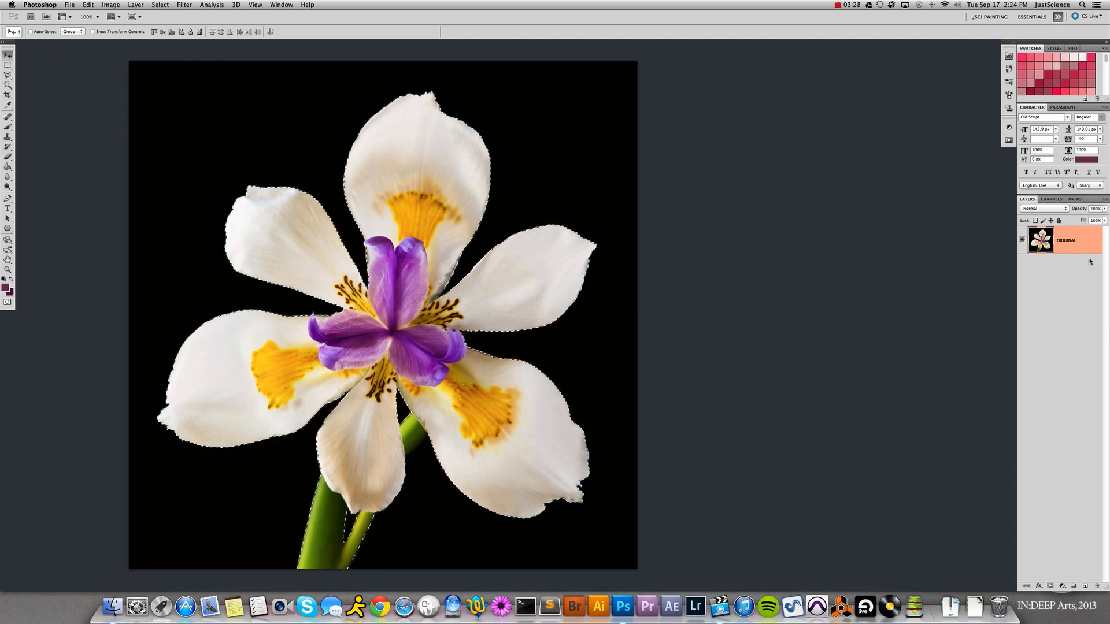
{"action": "left_click", "coordinate": [1051, 588]}
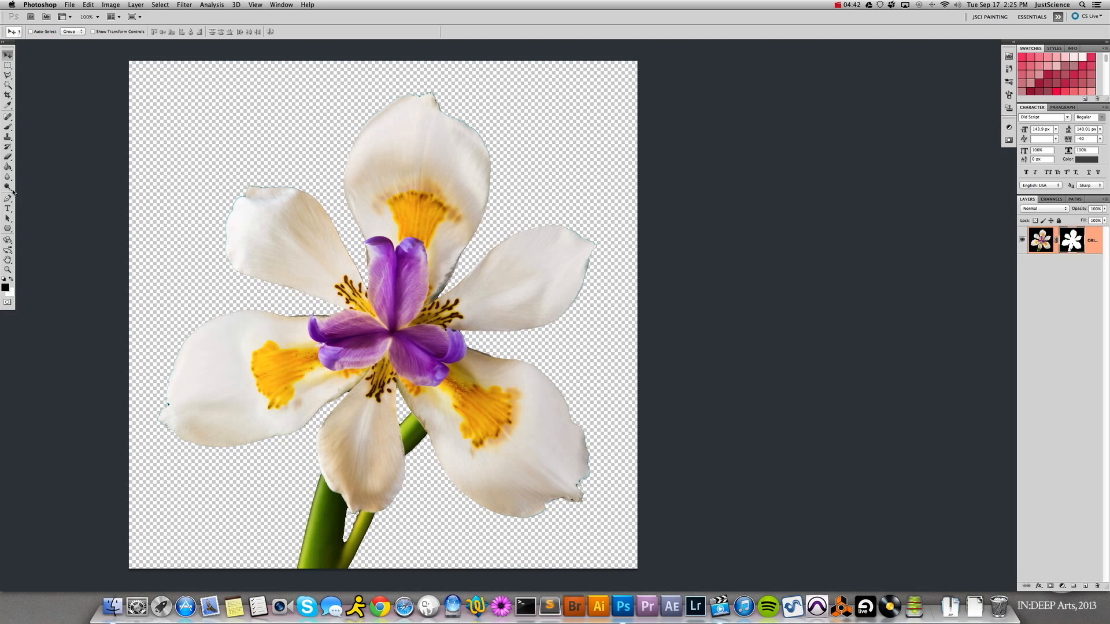
Paint black on the layer mask with a small brush to hide the cyan fringe along the right petal's upper edge.
{"action": "left_click", "coordinate": [9, 147]}
{"action": "left_click", "coordinate": [8, 127]}
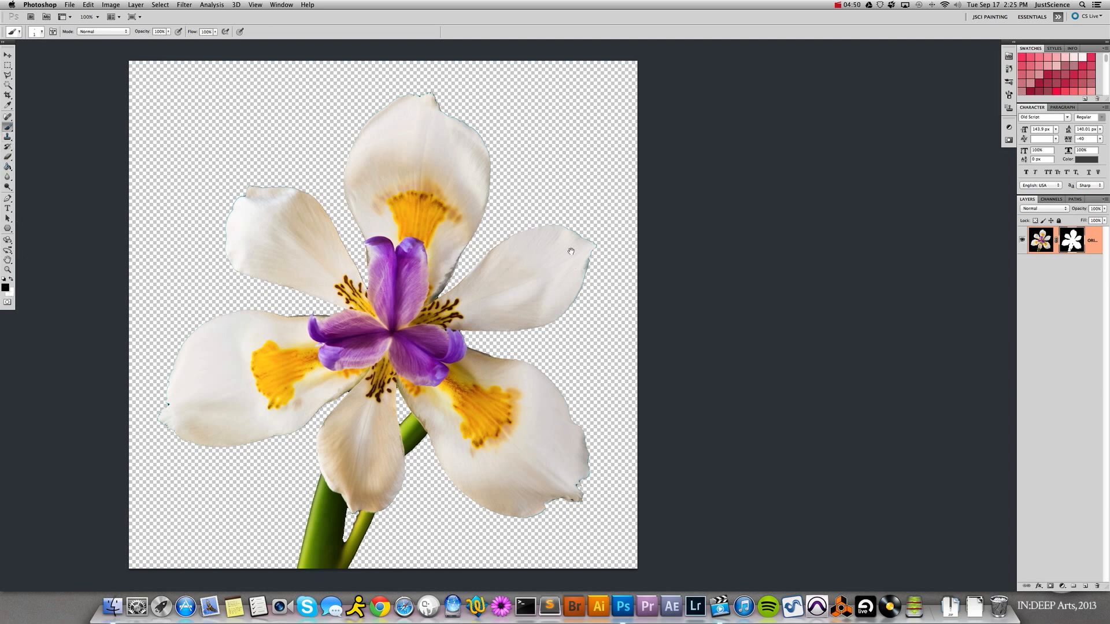
{"action": "left_click_drag", "start_coordinate": [583, 264], "coordinate": [630, 209]}
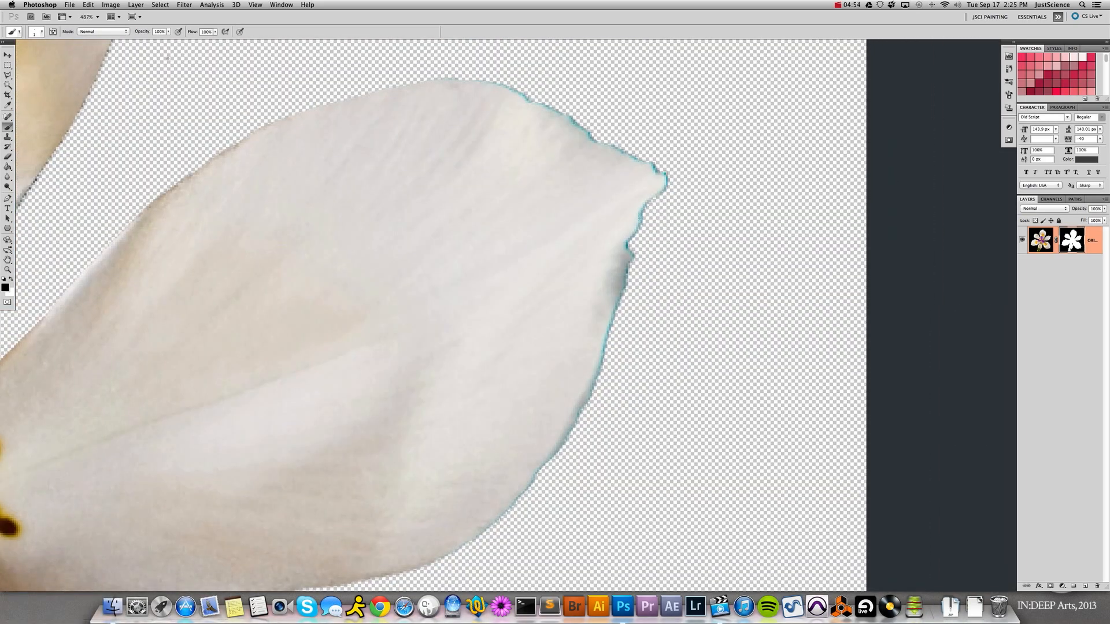
{"action": "left_click", "coordinate": [41, 32]}
{"action": "left_click_drag", "start_coordinate": [13, 55], "coordinate": [17, 55]}
{"action": "left_click", "coordinate": [340, 27]}
{"action": "mouse_move", "coordinate": [677, 184]}
{"action": "left_mouse_down"}
{"action": "mouse_move", "coordinate": [659, 154]}
{"action": "mouse_move", "coordinate": [493, 72]}
{"action": "mouse_move", "coordinate": [436, 61]}
{"action": "mouse_move", "coordinate": [384, 72]}
{"action": "left_mouse_up"}
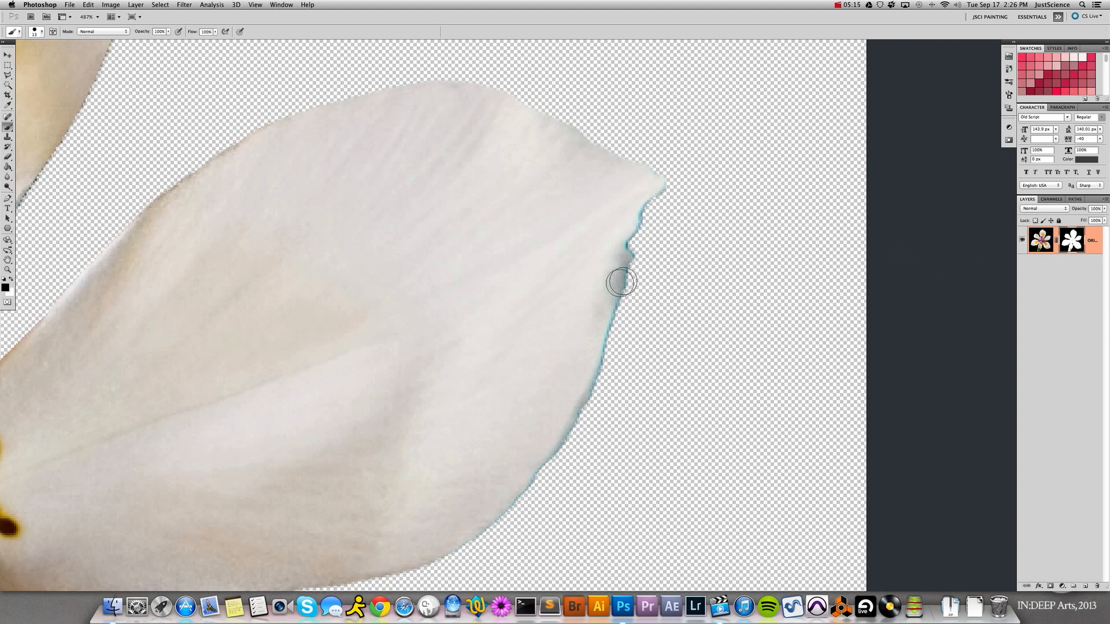
Swap the colours and paint white on the mask to bring back the right petal's upper edge.
{"action": "left_click", "coordinate": [10, 278]}
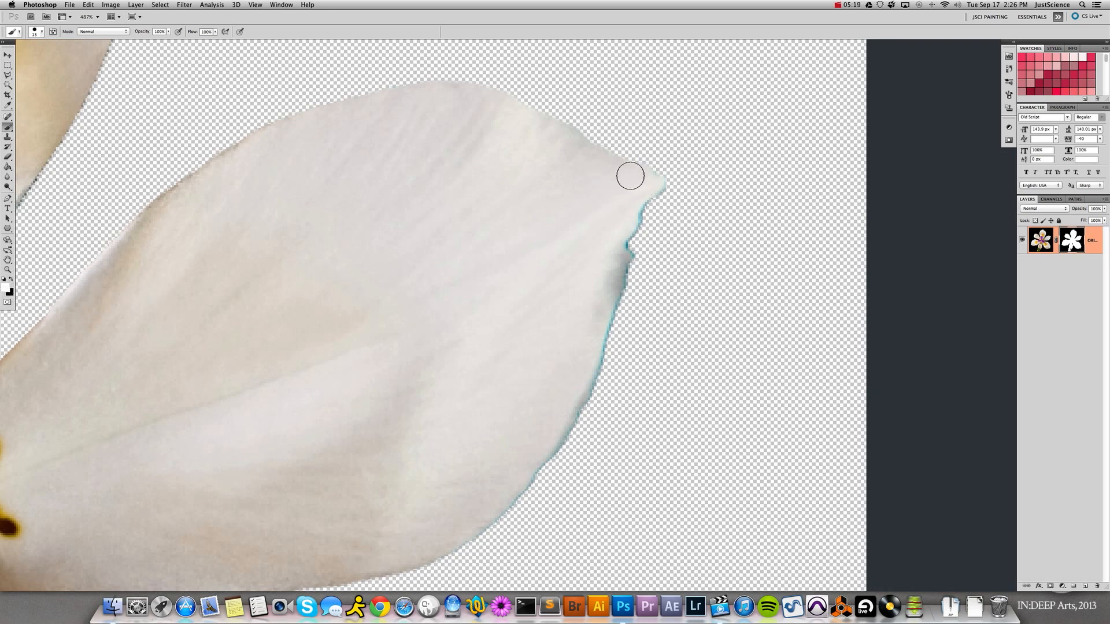
{"action": "mouse_move", "coordinate": [646, 182]}
{"action": "left_mouse_down"}
{"action": "mouse_move", "coordinate": [567, 136]}
{"action": "mouse_move", "coordinate": [624, 165]}
{"action": "mouse_move", "coordinate": [581, 151]}
{"action": "left_mouse_up"}
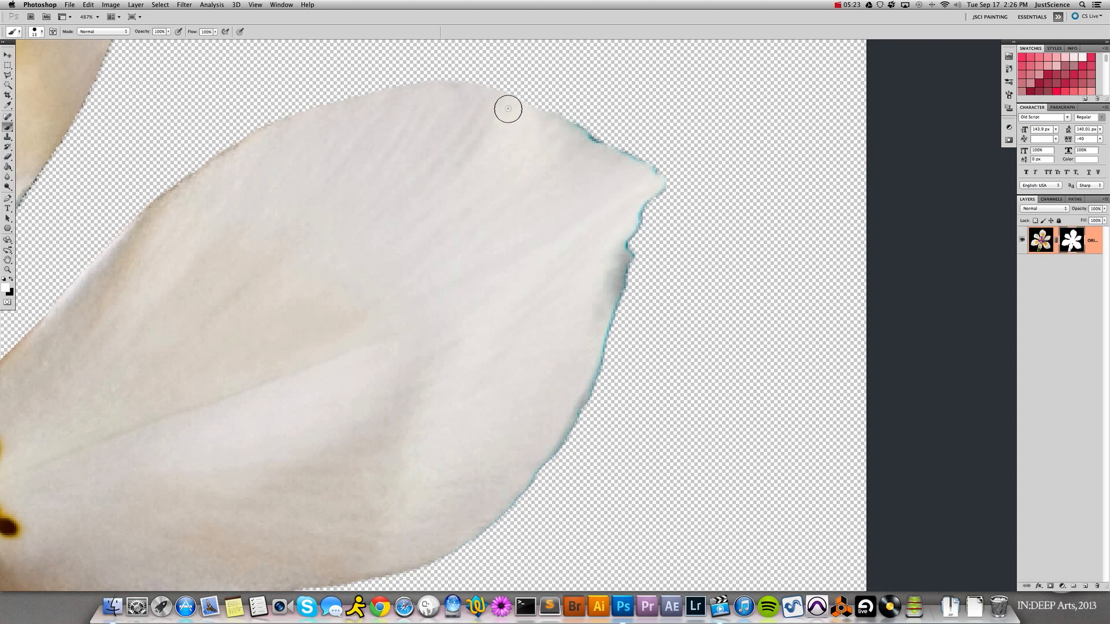
{"action": "mouse_move", "coordinate": [508, 107]}
{"action": "left_mouse_down"}
{"action": "mouse_move", "coordinate": [483, 92]}
{"action": "mouse_move", "coordinate": [432, 90]}
{"action": "mouse_move", "coordinate": [356, 109]}
{"action": "left_mouse_up"}
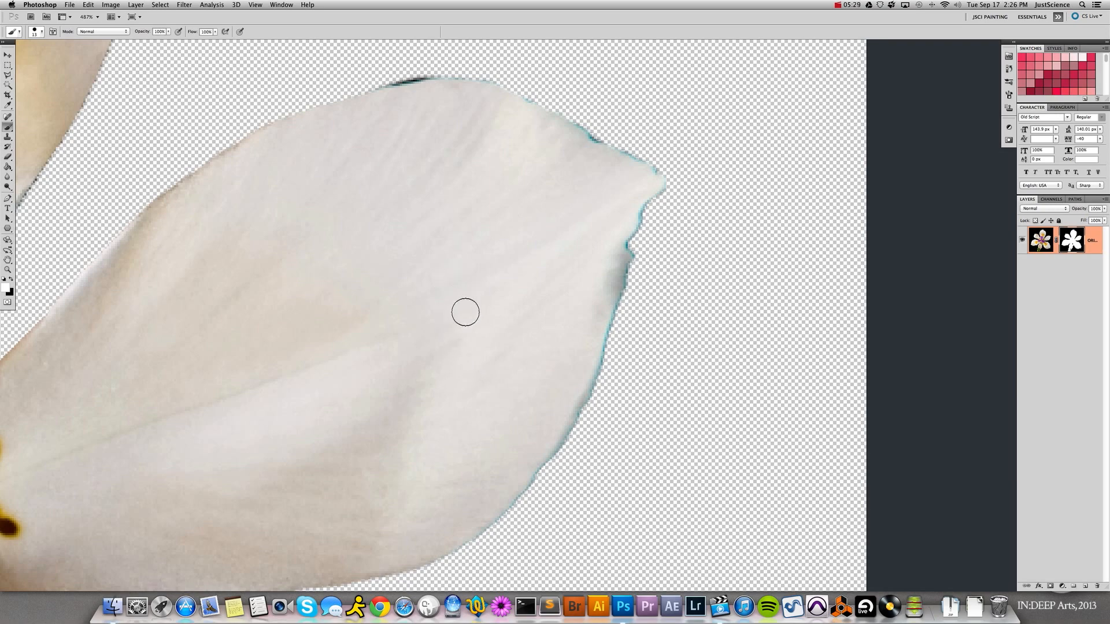
{"action": "key", "text": "super+0"}
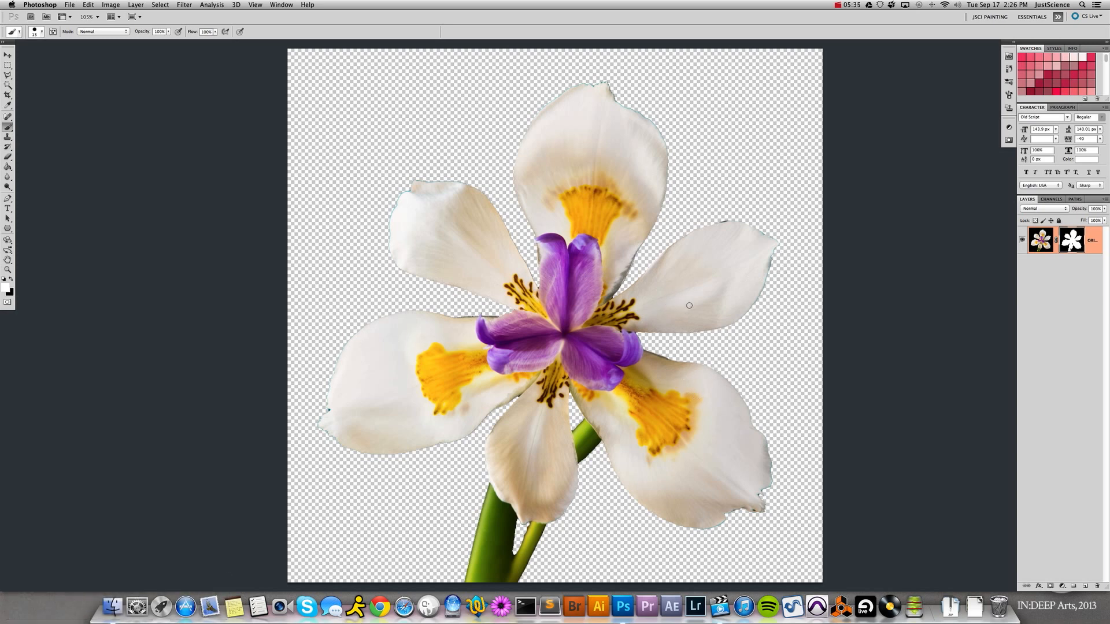
{"action": "key", "text": "v"}
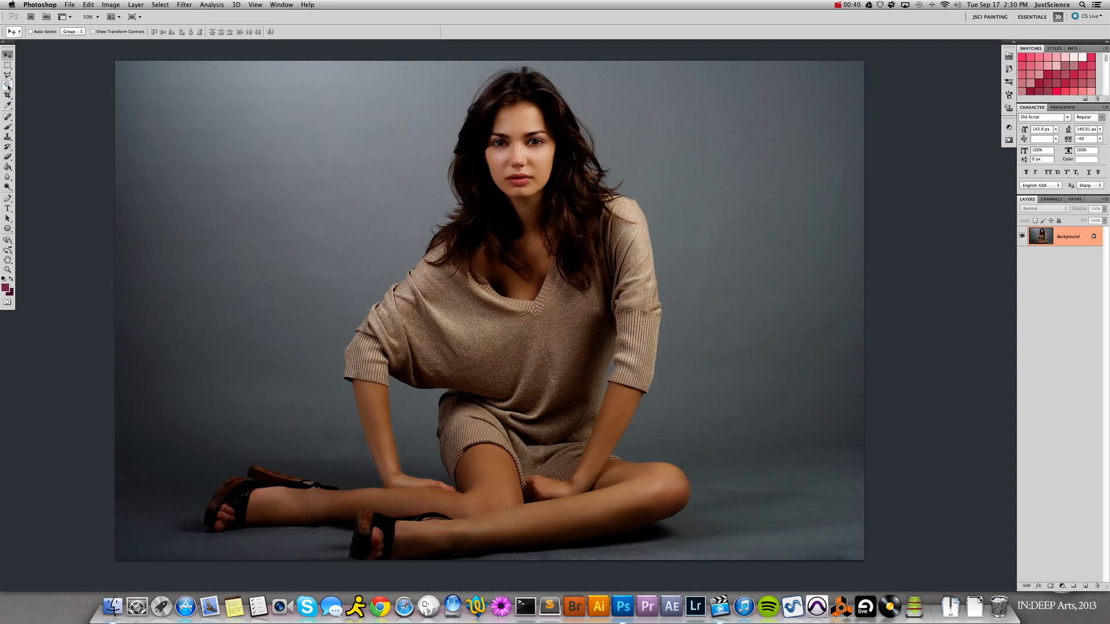
Select the seated woman, including legs, dress, hair and both arms, with the Quick Selection tool.
{"action": "left_click", "coordinate": [8, 85]}
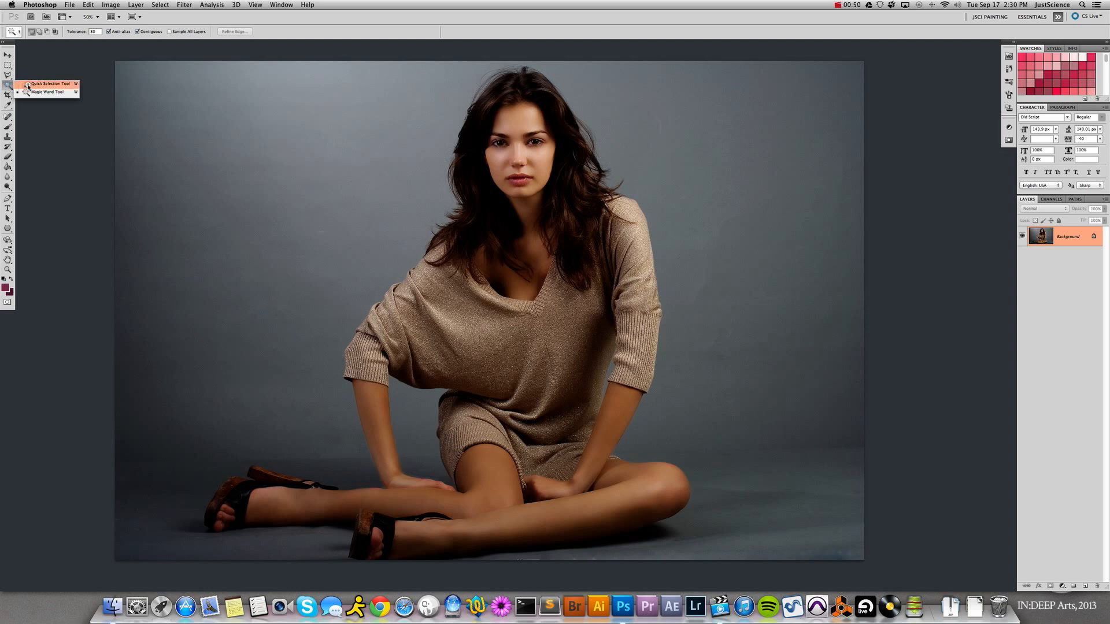
{"action": "left_click", "coordinate": [33, 86]}
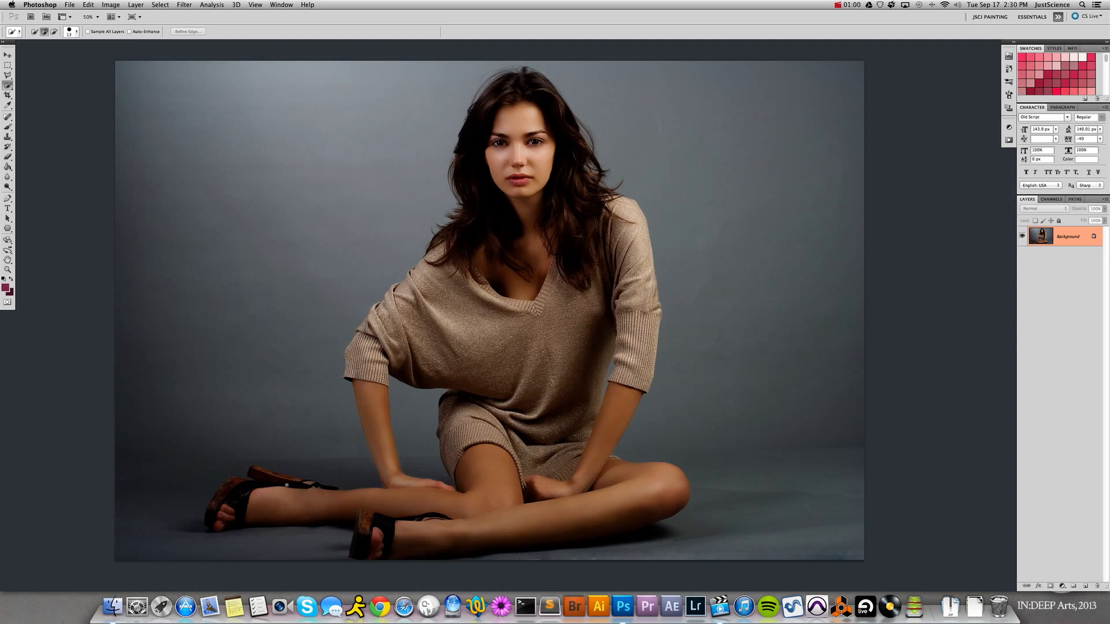
{"action": "mouse_move", "coordinate": [280, 517]}
{"action": "left_mouse_down"}
{"action": "mouse_move", "coordinate": [218, 523]}
{"action": "mouse_move", "coordinate": [231, 478]}
{"action": "mouse_move", "coordinate": [270, 478]}
{"action": "left_mouse_up"}
{"action": "mouse_move", "coordinate": [599, 436]}
{"action": "left_mouse_down"}
{"action": "mouse_move", "coordinate": [544, 334]}
{"action": "mouse_move", "coordinate": [580, 279]}
{"action": "mouse_move", "coordinate": [603, 272]}
{"action": "mouse_move", "coordinate": [637, 356]}
{"action": "mouse_move", "coordinate": [636, 233]}
{"action": "mouse_move", "coordinate": [578, 168]}
{"action": "mouse_move", "coordinate": [551, 97]}
{"action": "mouse_move", "coordinate": [535, 78]}
{"action": "mouse_move", "coordinate": [495, 86]}
{"action": "left_mouse_up"}
{"action": "mouse_move", "coordinate": [478, 268]}
{"action": "left_mouse_down"}
{"action": "mouse_move", "coordinate": [382, 347]}
{"action": "mouse_move", "coordinate": [404, 381]}
{"action": "mouse_move", "coordinate": [433, 393]}
{"action": "mouse_move", "coordinate": [394, 285]}
{"action": "left_mouse_up"}
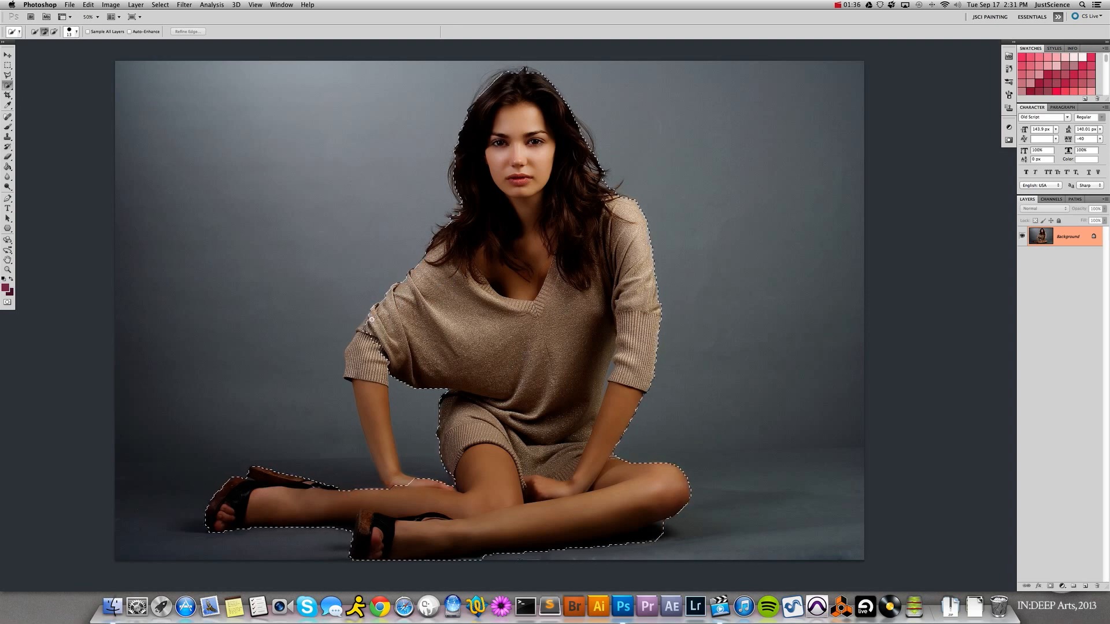
{"action": "left_click_drag", "start_coordinate": [352, 351], "coordinate": [379, 428]}
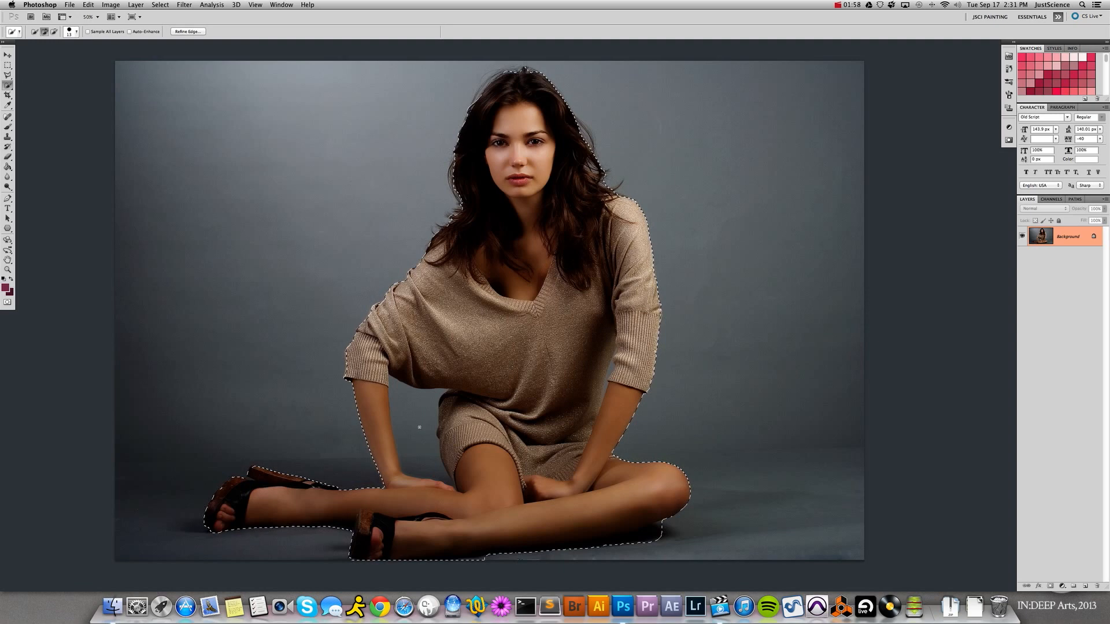
Subtract the background gap between the dress and the sleeve on the image's right side from the selection.
{"action": "key", "text": "alt"}
{"action": "left_click_drag", "start_coordinate": [605, 379], "coordinate": [684, 320]}
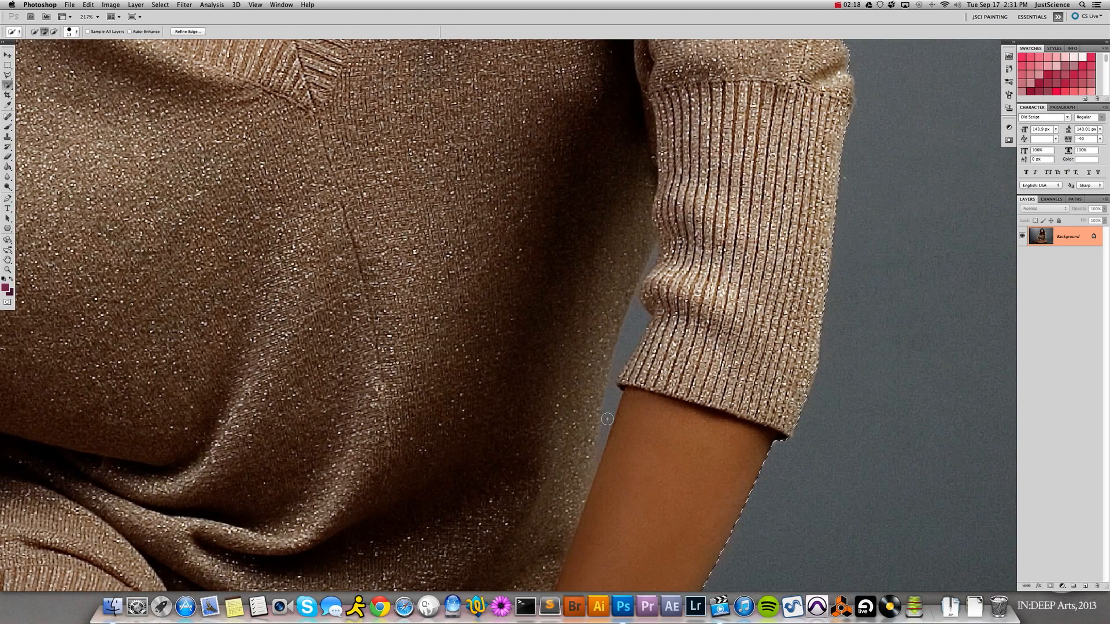
{"action": "key", "text": "alt"}
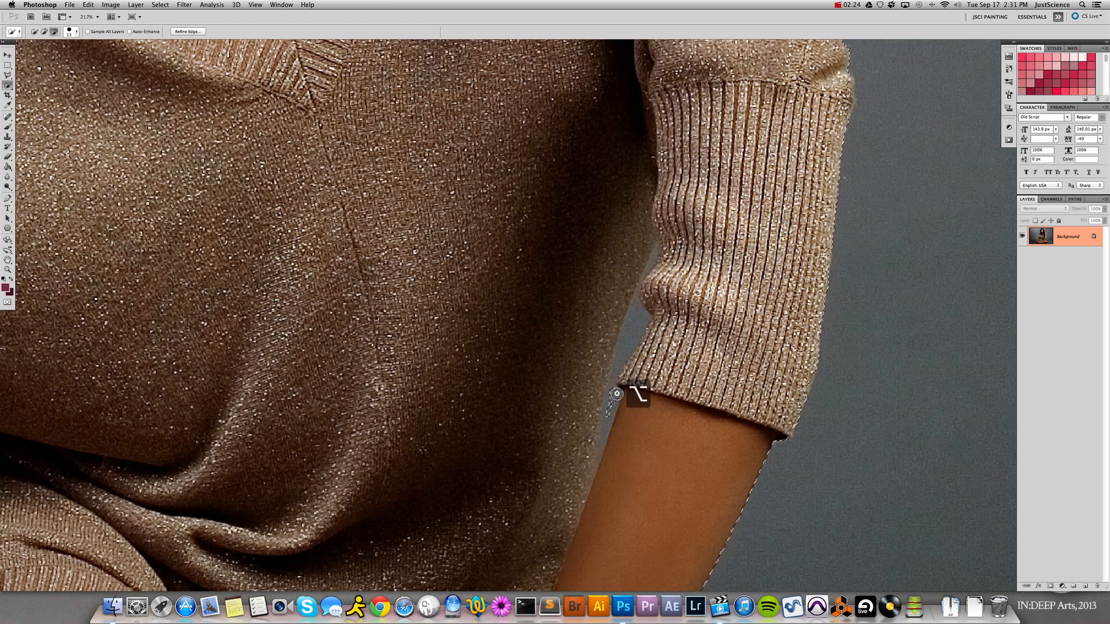
{"action": "mouse_move", "coordinate": [609, 391]}
{"action": "left_mouse_down"}
{"action": "mouse_move", "coordinate": [605, 441]}
{"action": "mouse_move", "coordinate": [615, 364]}
{"action": "mouse_move", "coordinate": [635, 301]}
{"action": "mouse_move", "coordinate": [643, 309]}
{"action": "mouse_move", "coordinate": [633, 312]}
{"action": "mouse_move", "coordinate": [659, 236]}
{"action": "left_mouse_up"}
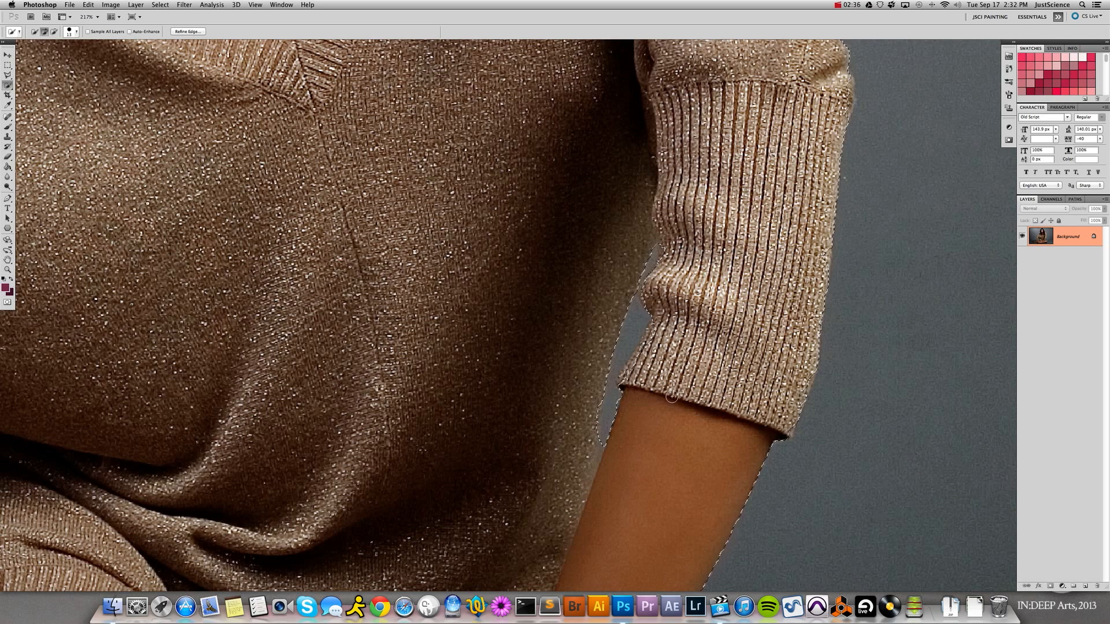
{"action": "key", "text": "super+0"}
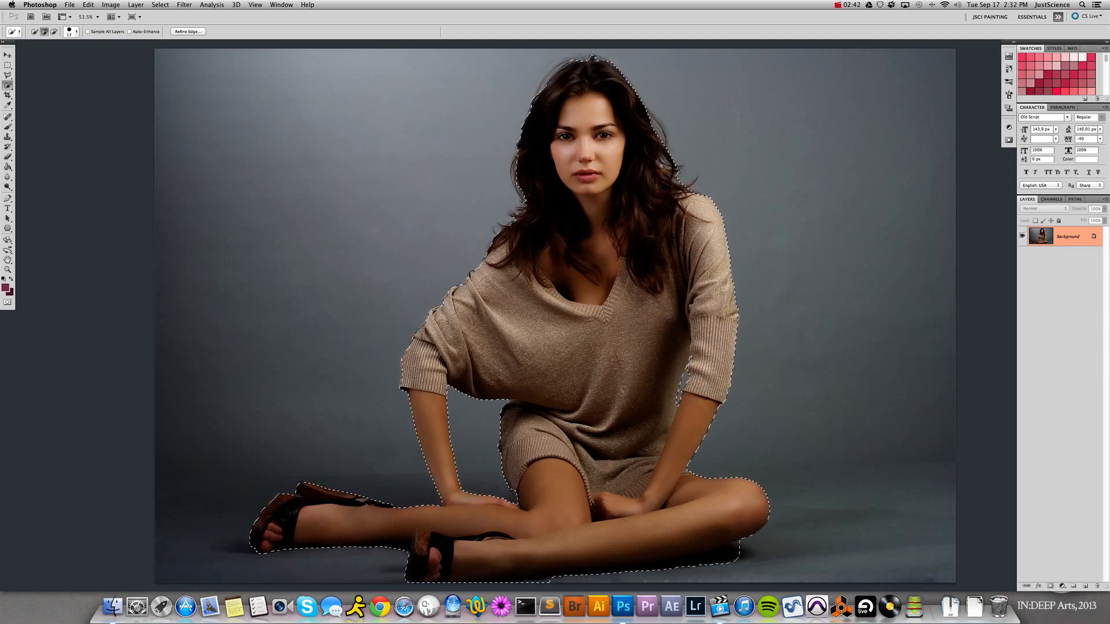
Subtract the grey background gaps between the hair strands above the shoulder from the selection.
{"action": "left_click_drag", "start_coordinate": [662, 162], "coordinate": [732, 116]}
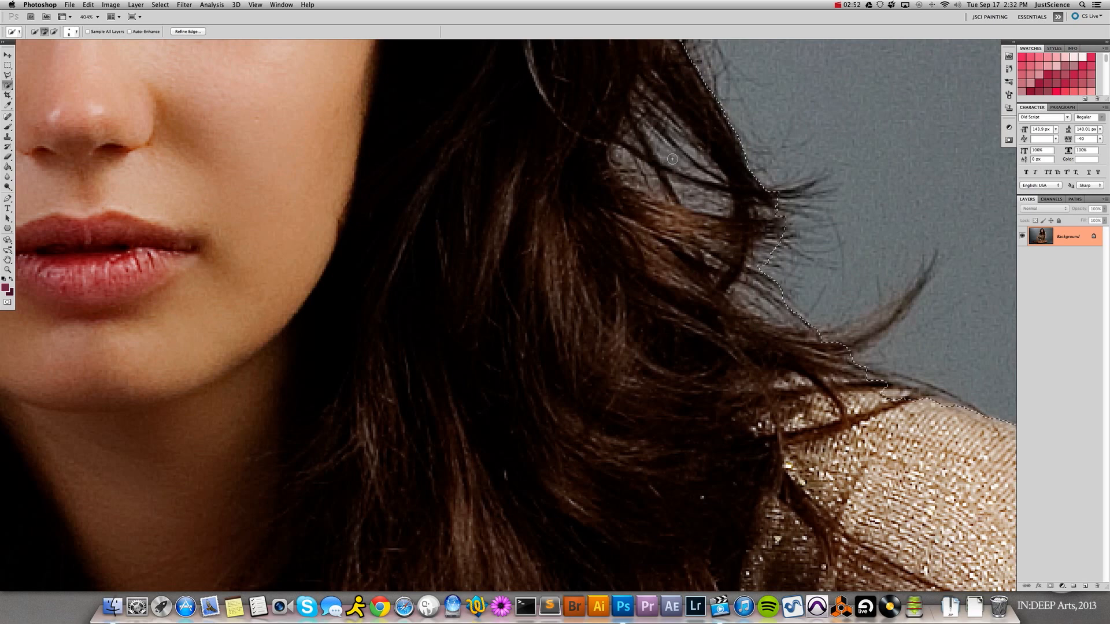
{"action": "key", "text": "alt"}
{"action": "left_click_drag", "start_coordinate": [686, 199], "coordinate": [709, 204]}
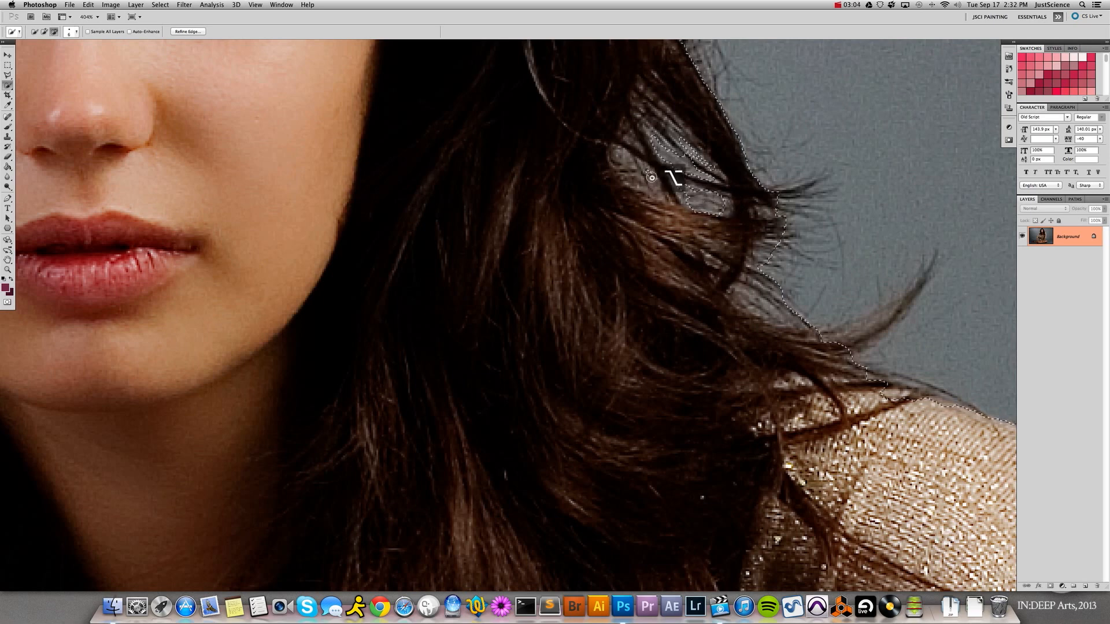
{"action": "left_click_drag", "start_coordinate": [648, 189], "coordinate": [644, 179]}
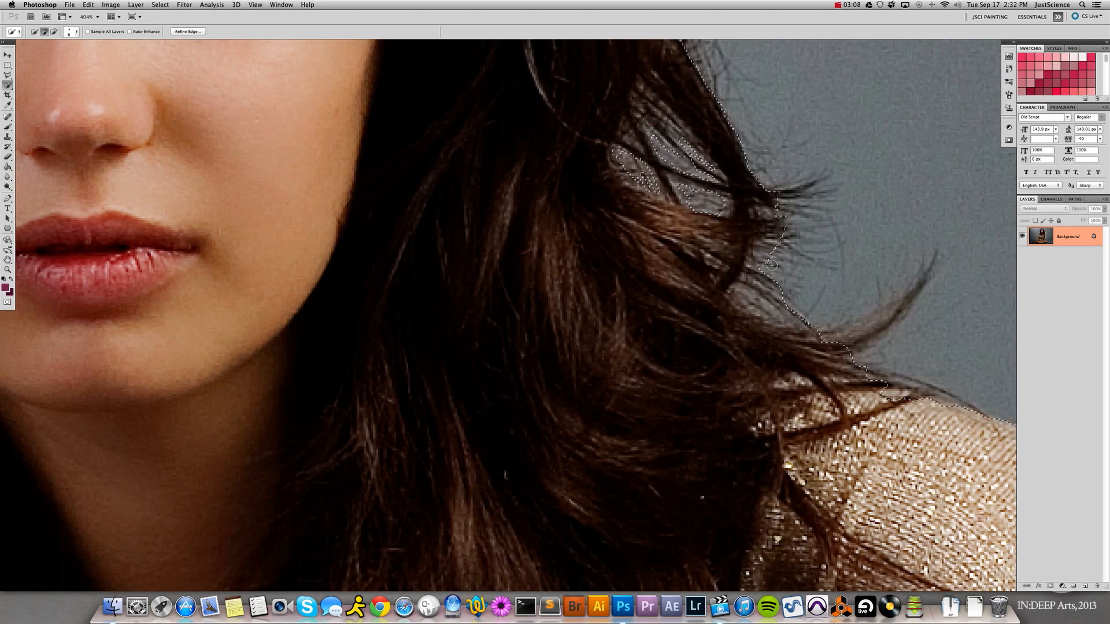
{"action": "key", "text": "super+0"}
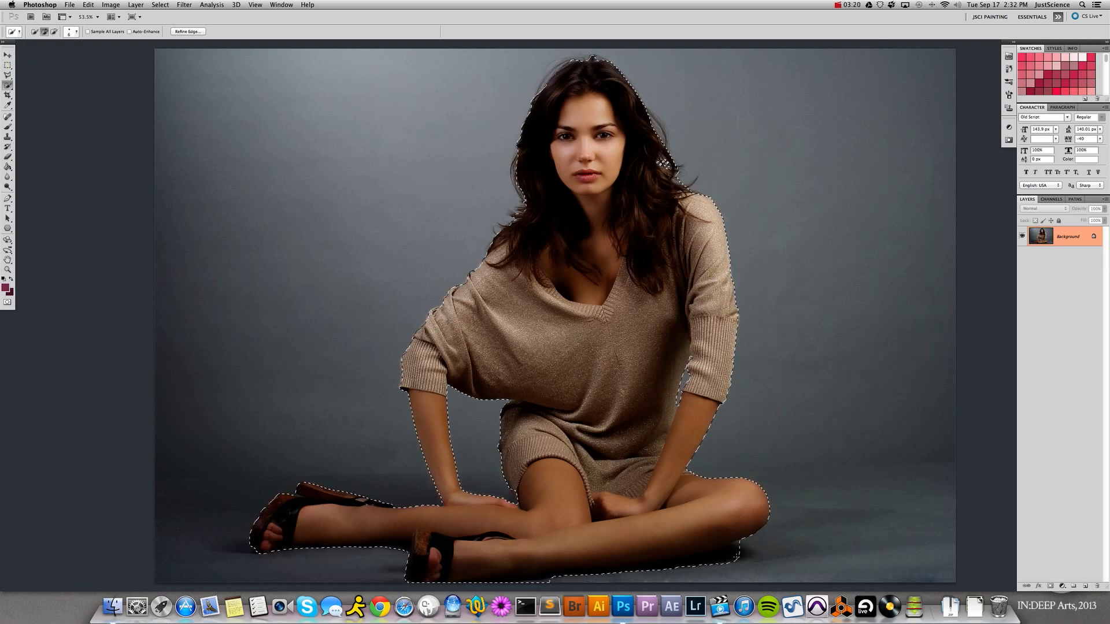
Subtract the dark floor shadow beneath the front leg and knee from the selection.
{"action": "left_click_drag", "start_coordinate": [647, 560], "coordinate": [626, 357]}
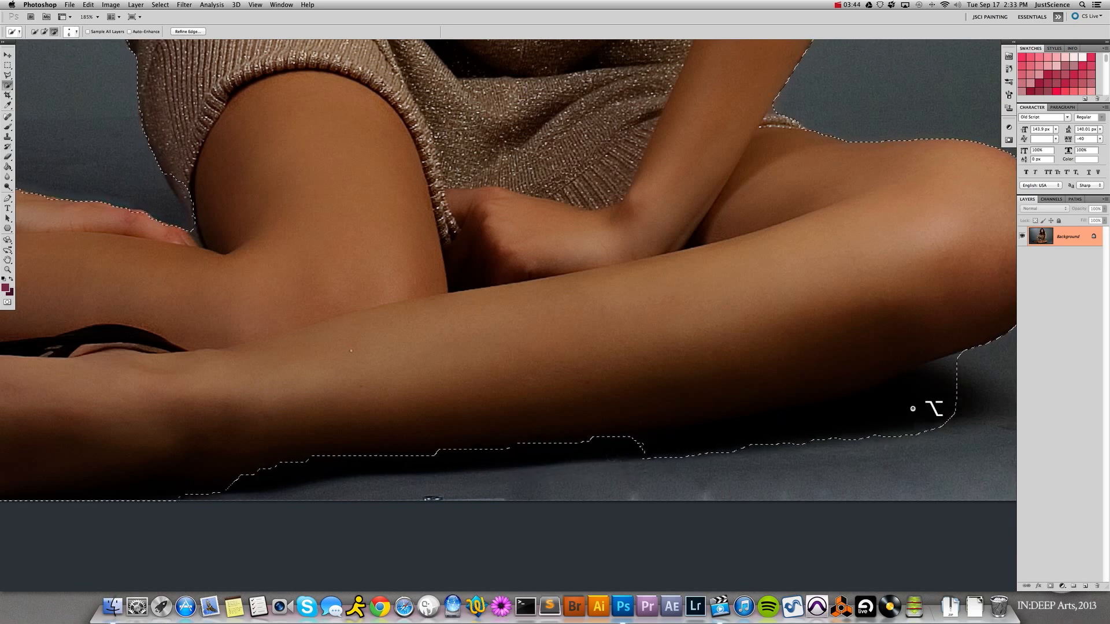
{"action": "mouse_move", "coordinate": [940, 367]}
{"action": "left_mouse_down"}
{"action": "mouse_move", "coordinate": [640, 458]}
{"action": "mouse_move", "coordinate": [846, 442]}
{"action": "mouse_move", "coordinate": [654, 474]}
{"action": "left_mouse_up"}
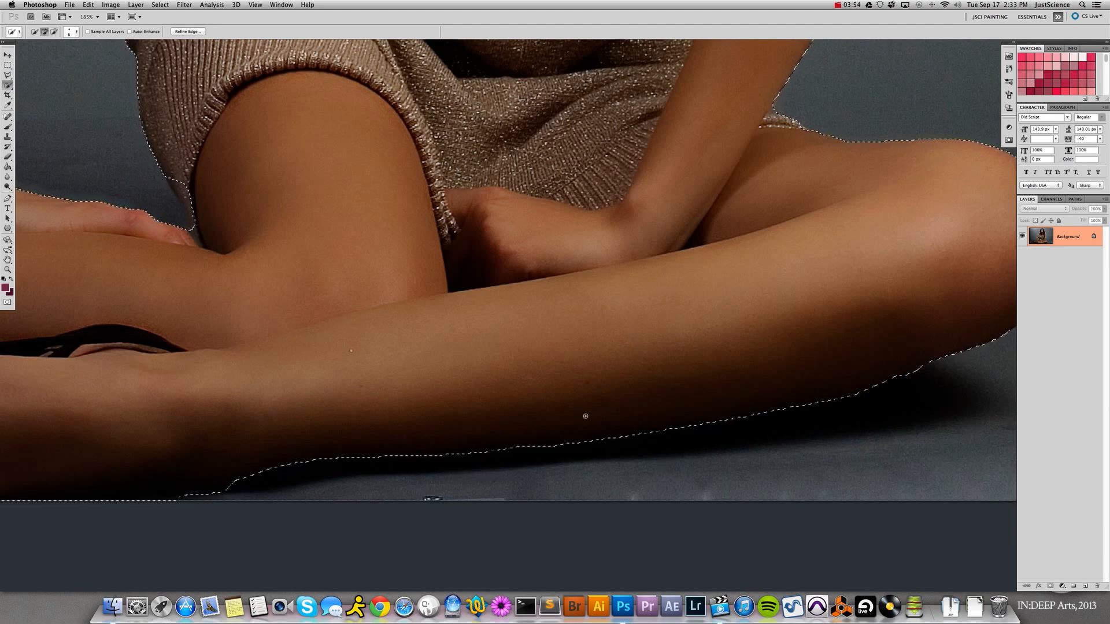
{"action": "key", "text": "super+0"}
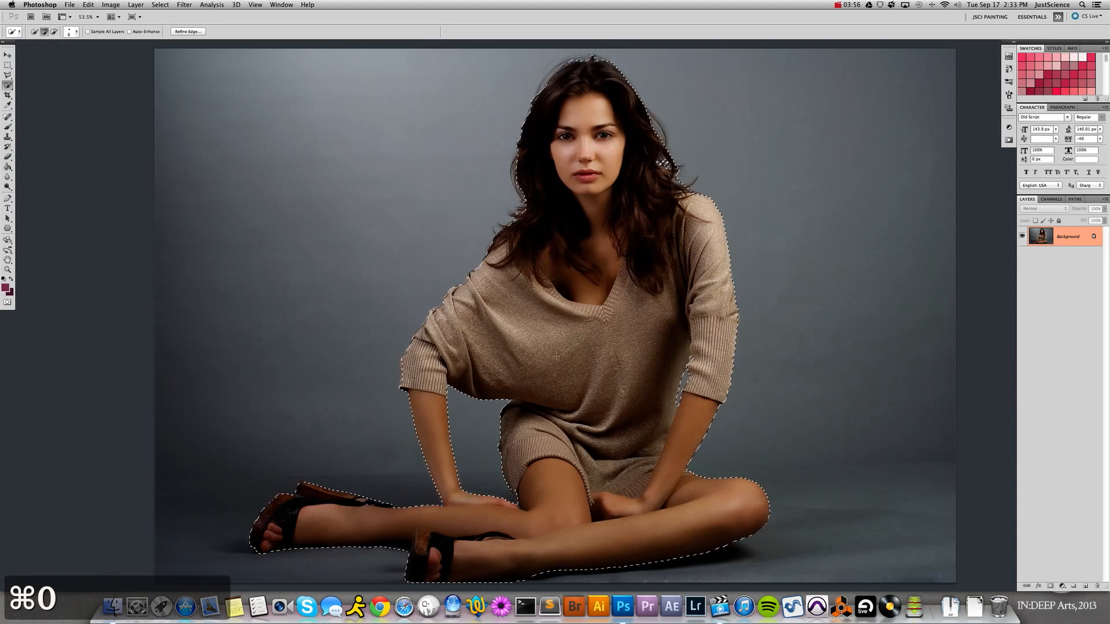
Convert the background into a layer named ORIGINAL and add a layer mask from the woman's selection.
{"action": "double_click", "coordinate": [1065, 241]}
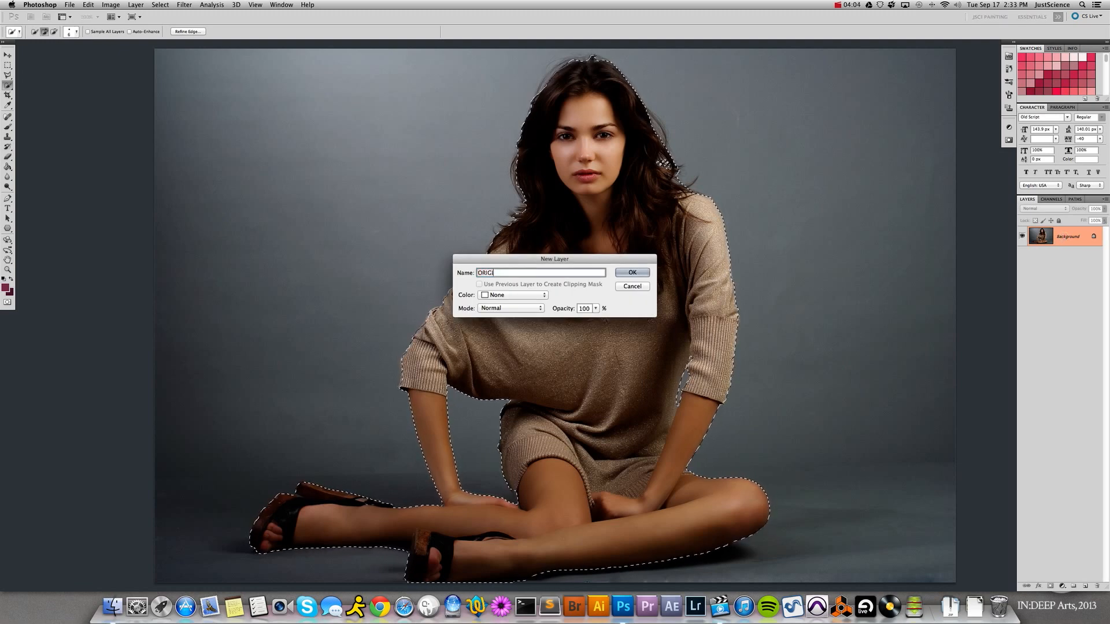
{"action": "key", "text": "Return"}
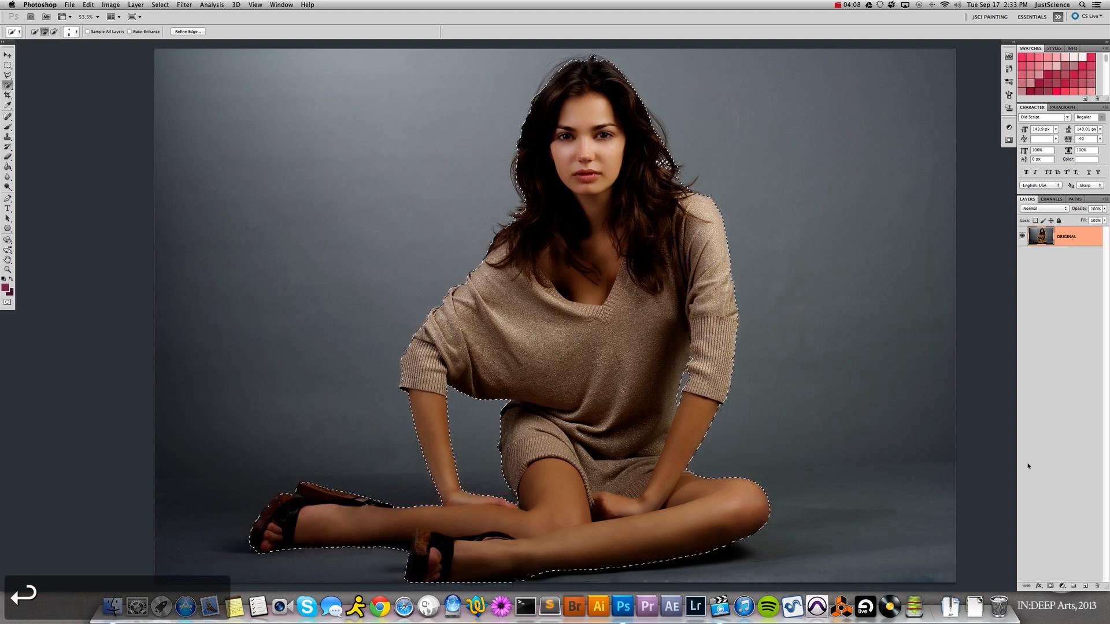
{"action": "left_click", "coordinate": [1050, 586]}
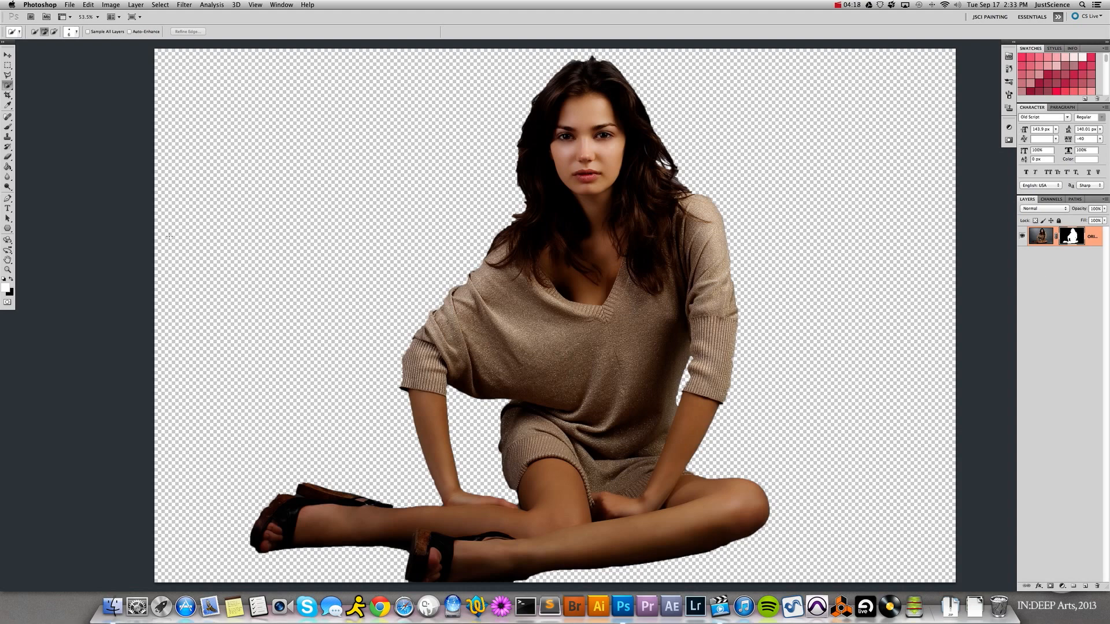
Set the foreground colour to purple 660099 while the layer mask is active.
{"action": "left_click", "coordinate": [6, 287]}
{"action": "left_click_drag", "start_coordinate": [766, 419], "coordinate": [812, 409]}
{"action": "left_click", "coordinate": [748, 414]}
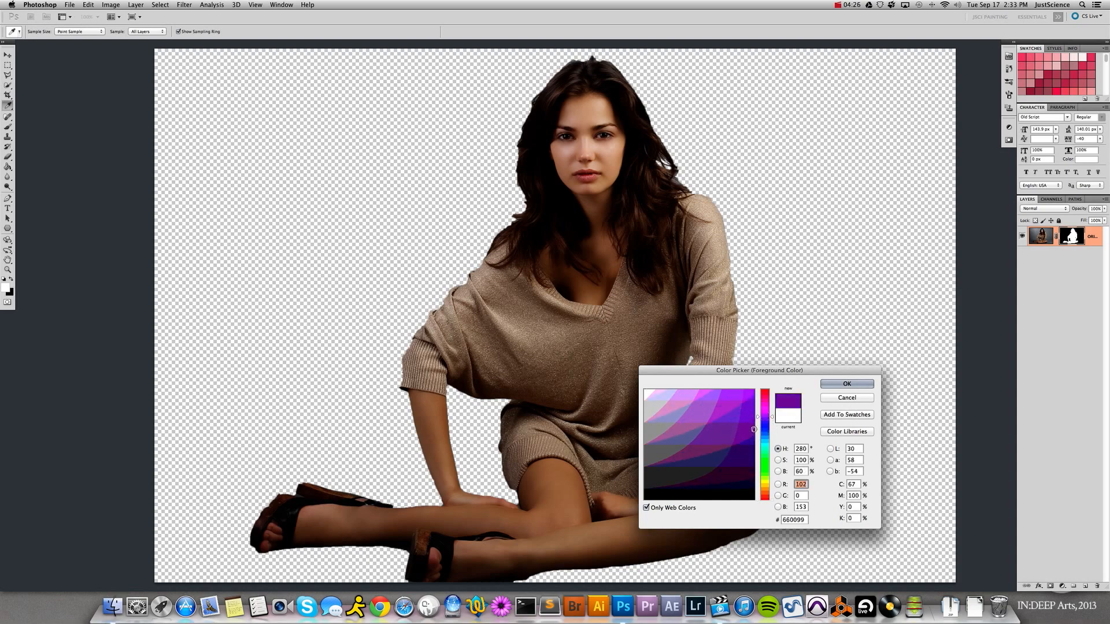
{"action": "key", "text": "Return"}
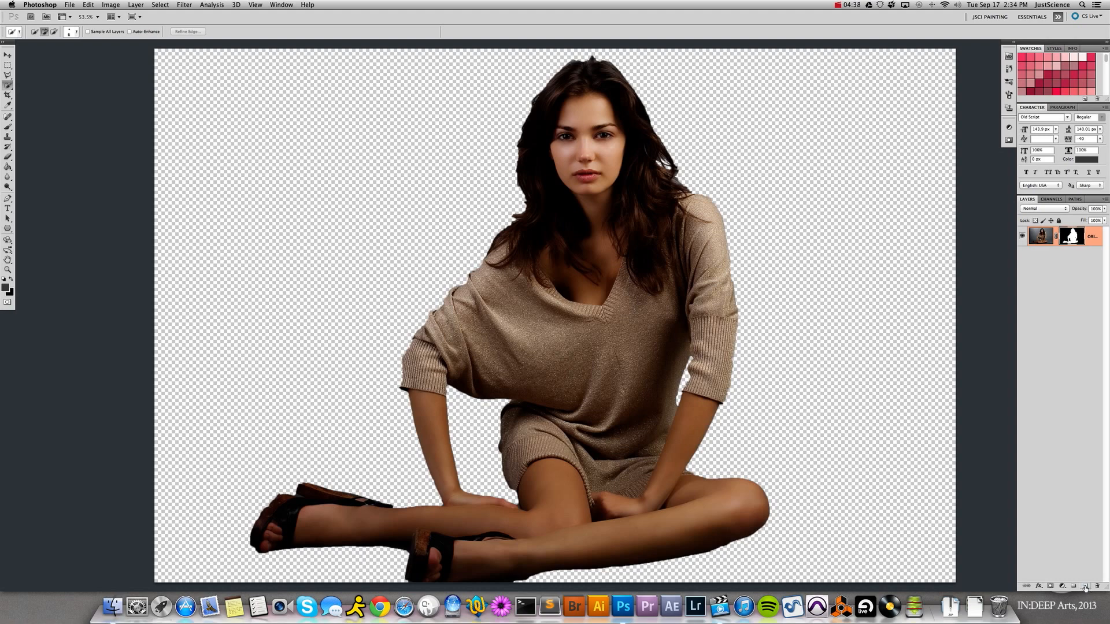
{"action": "left_click", "coordinate": [1085, 589], "text": "ctrl"}
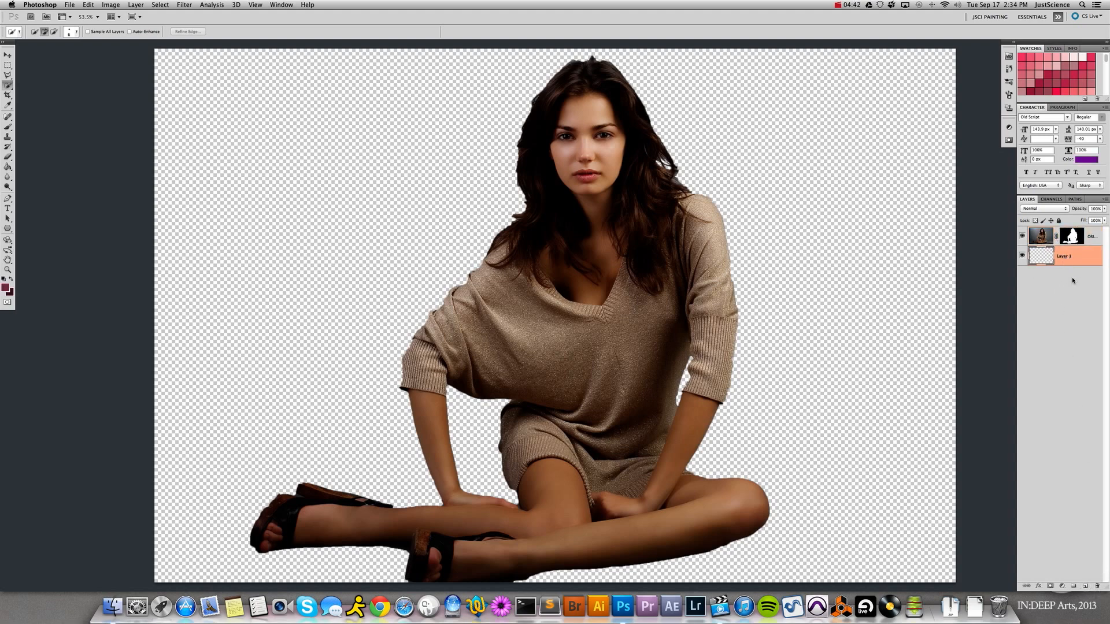
{"action": "key", "text": "ctrl+z"}
{"action": "key", "text": "super+z"}
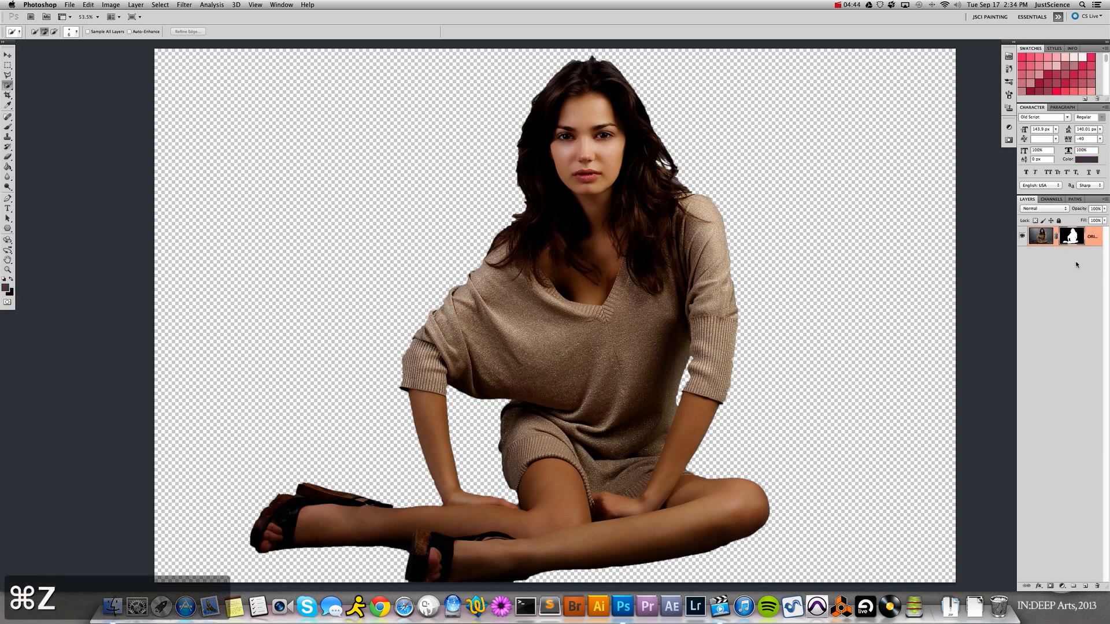
{"action": "left_click", "coordinate": [1085, 586]}
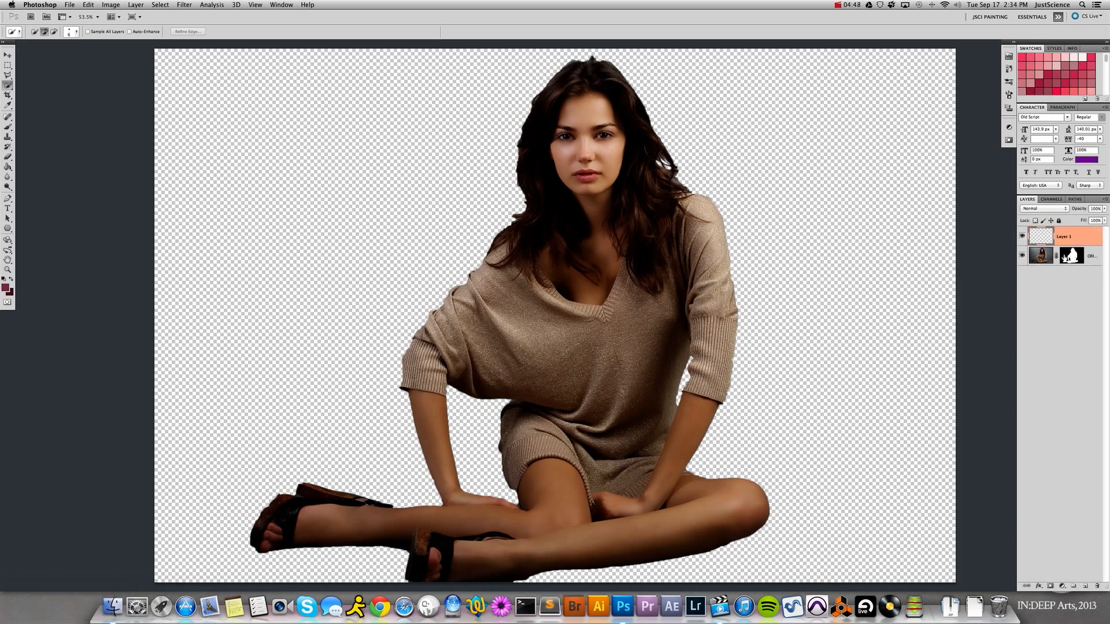
{"action": "key", "text": "super+z"}
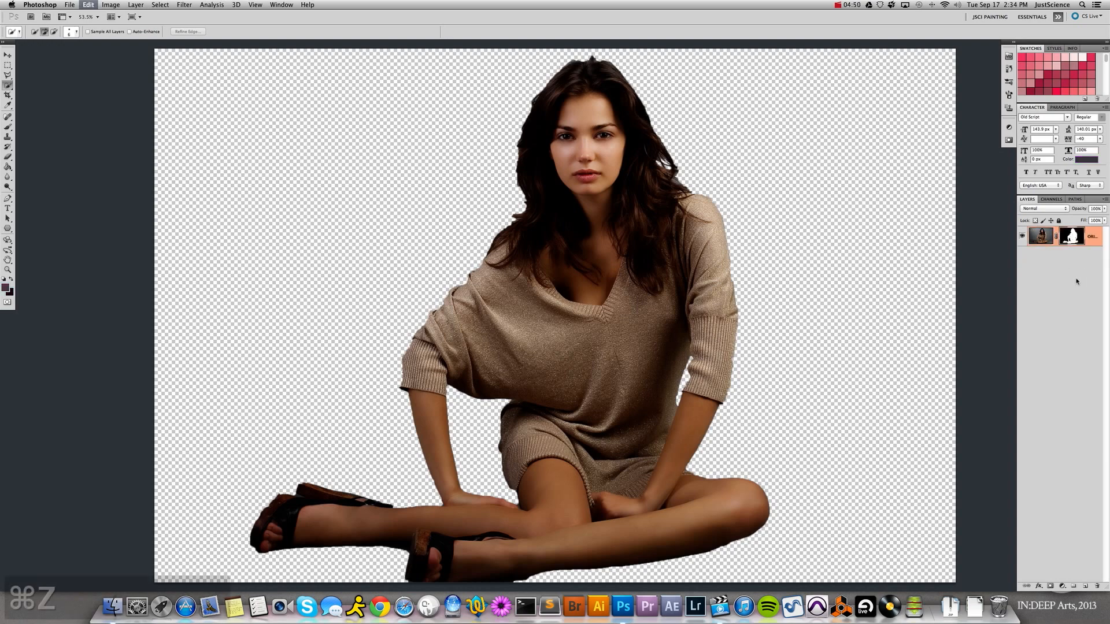
Add a new layer beneath the masked woman and fill it with purple using the Paint Bucket tool.
{"action": "left_click", "coordinate": [1084, 588], "text": "super"}
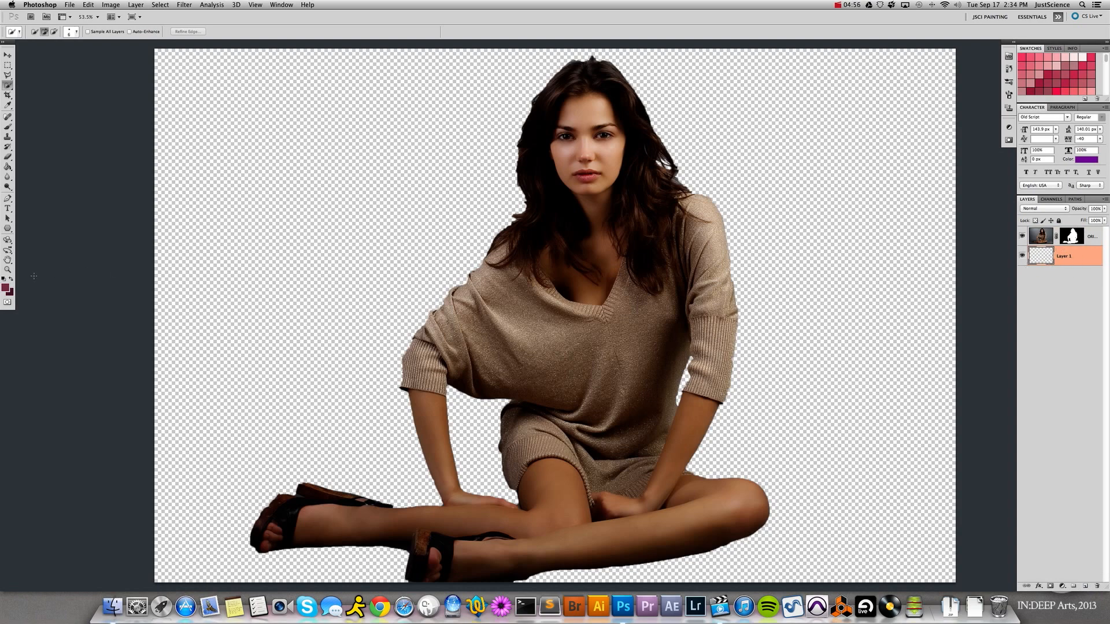
{"action": "left_click", "coordinate": [7, 288]}
{"action": "left_click", "coordinate": [838, 386]}
{"action": "left_click", "coordinate": [8, 167]}
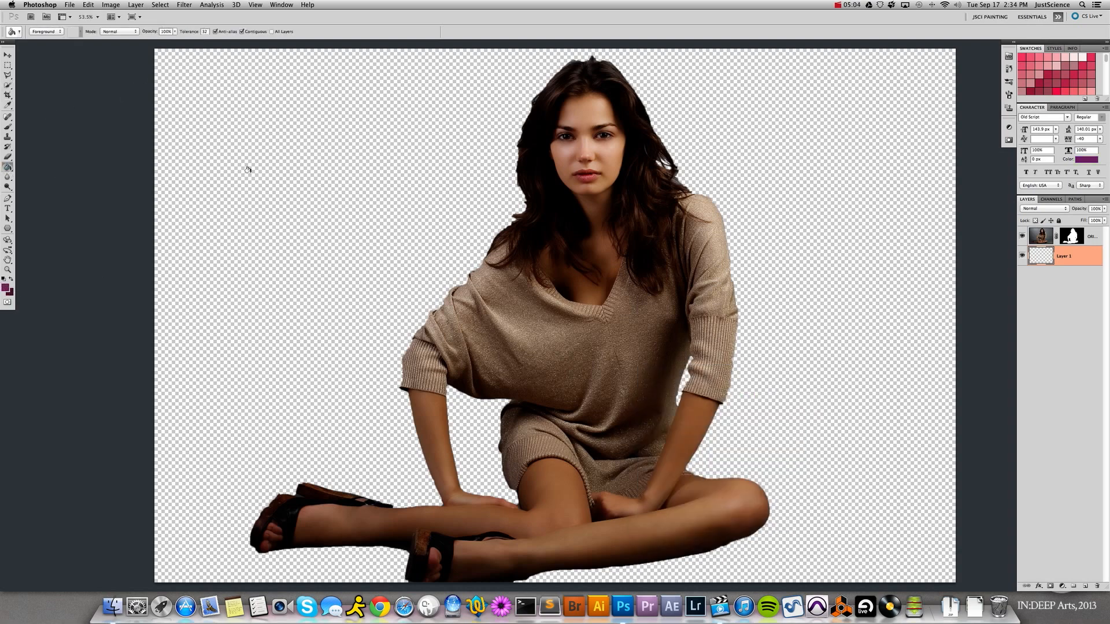
{"action": "left_click", "coordinate": [299, 210]}
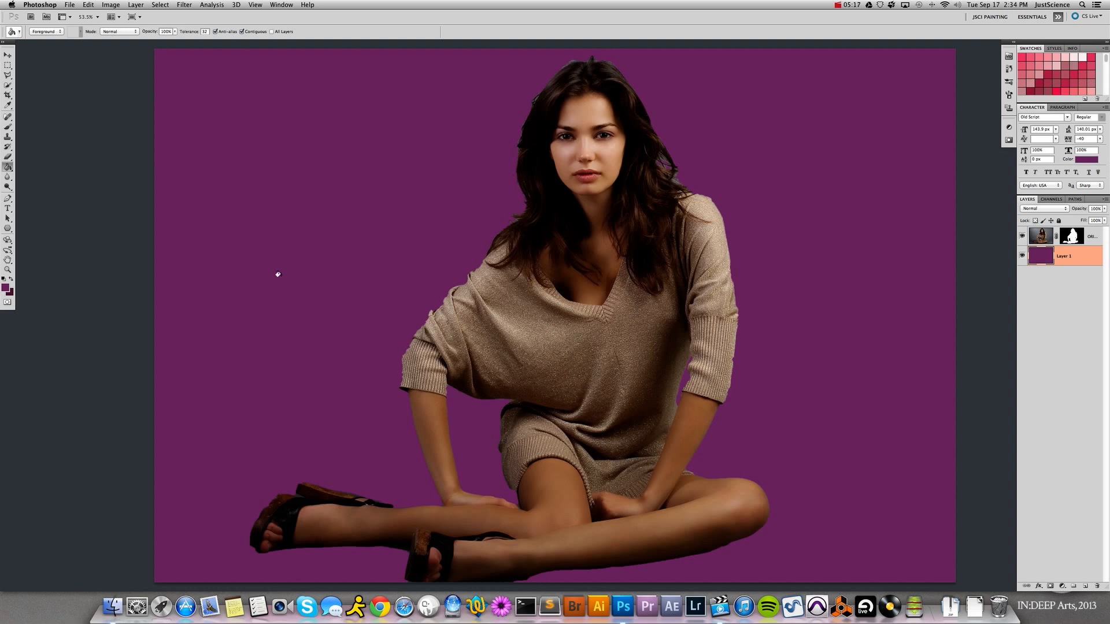
Open Refine Mask for the woman's layer mask and turn on Smart Radius with a radius of 8.2 px.
{"action": "left_click", "coordinate": [7, 55]}
{"action": "left_click", "coordinate": [1071, 237]}
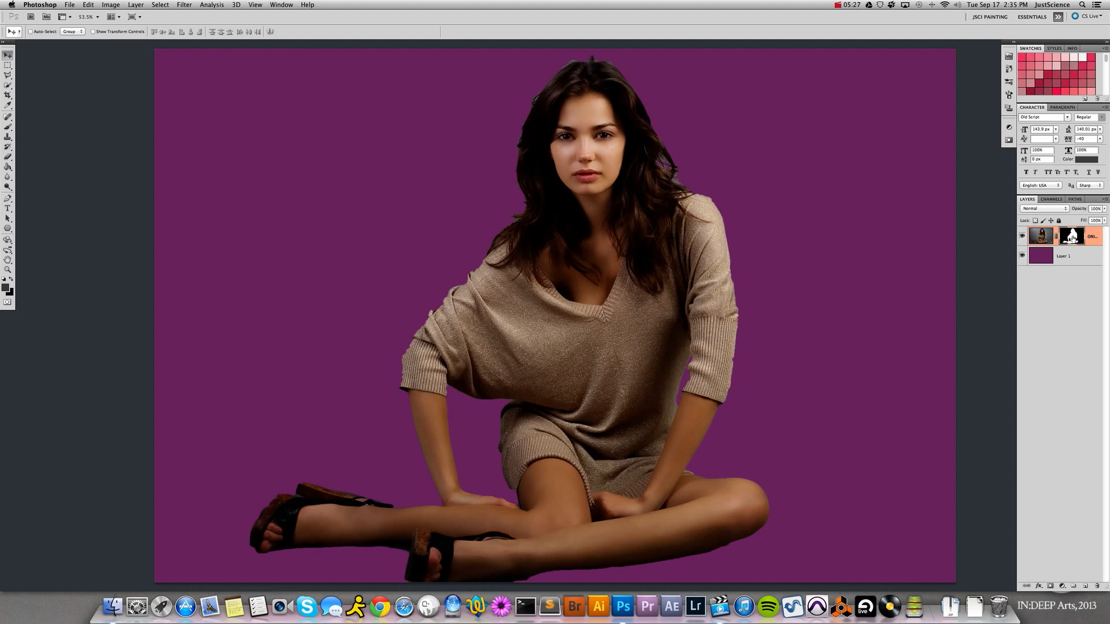
{"action": "right_click", "coordinate": [1071, 238]}
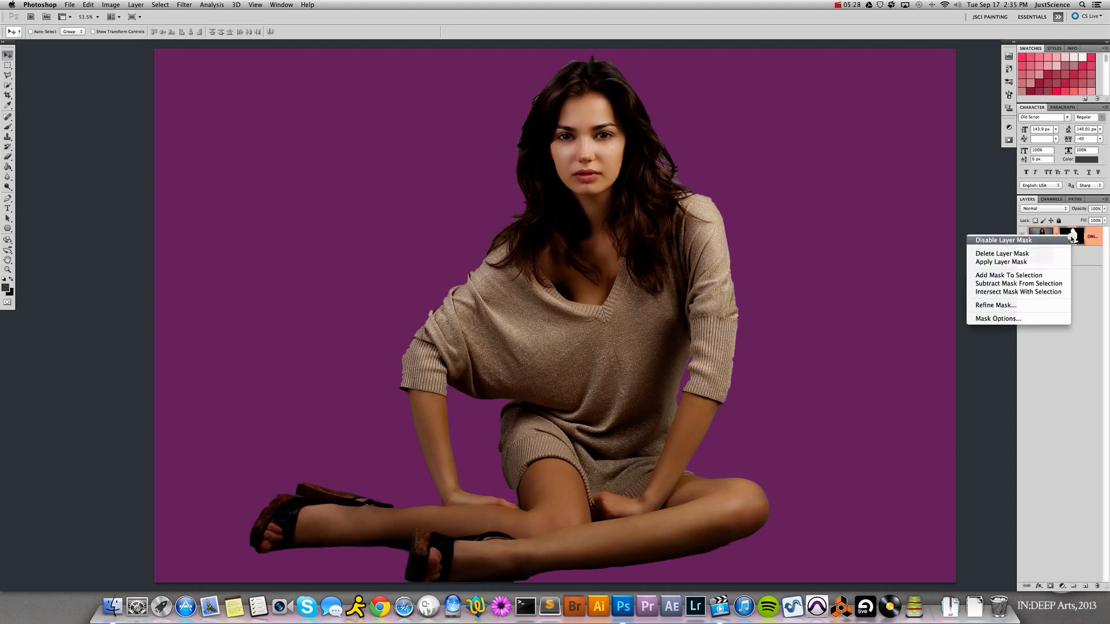
{"action": "left_click", "coordinate": [1001, 306]}
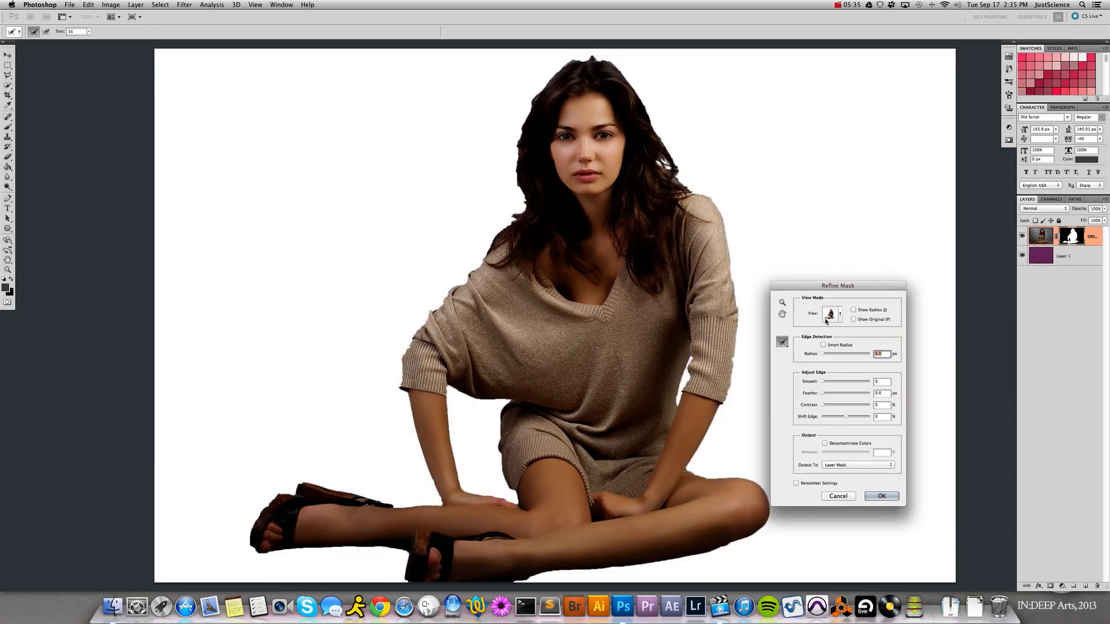
{"action": "left_click_drag", "start_coordinate": [817, 285], "coordinate": [798, 199]}
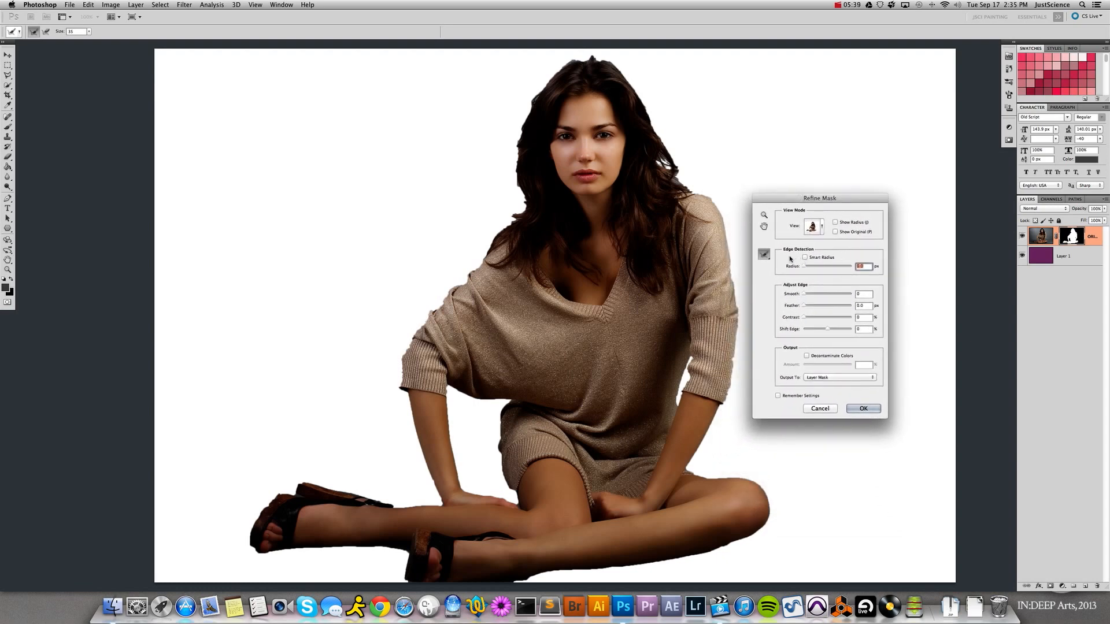
{"action": "left_click", "coordinate": [805, 258]}
{"action": "left_click_drag", "start_coordinate": [804, 267], "coordinate": [826, 265]}
{"action": "mouse_move", "coordinate": [829, 265]}
{"action": "left_mouse_down"}
{"action": "mouse_move", "coordinate": [845, 264]}
{"action": "mouse_move", "coordinate": [826, 266]}
{"action": "left_mouse_up"}
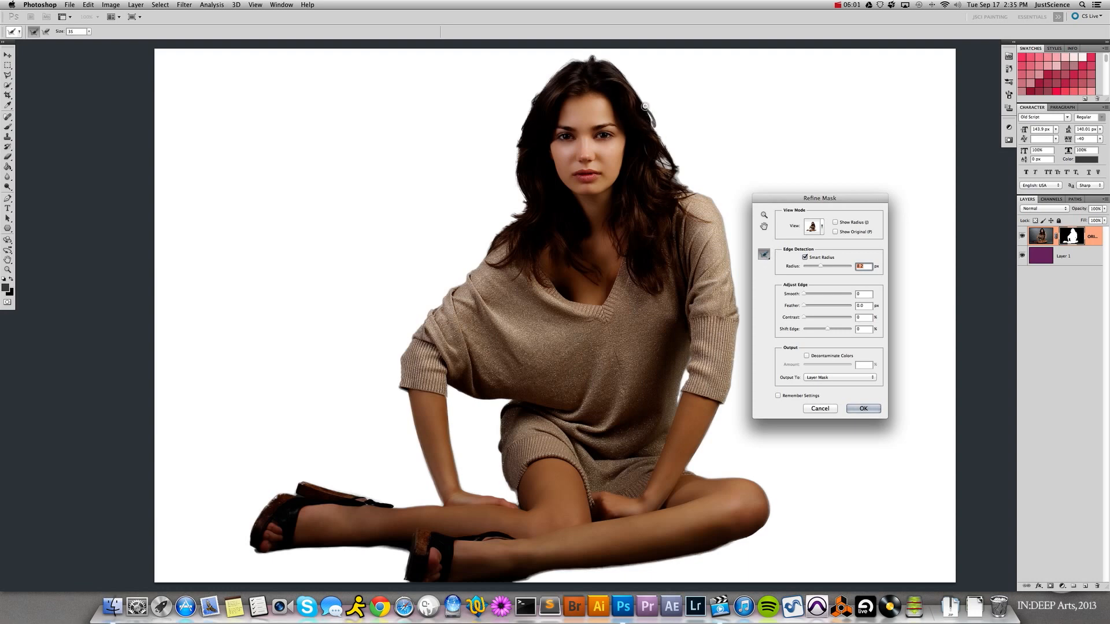
Brush along the outer edges of the hair with the Refine Radius tool, and undo and redo the stroke to compare.
{"action": "mouse_move", "coordinate": [653, 119]}
{"action": "left_mouse_down"}
{"action": "mouse_move", "coordinate": [667, 149]}
{"action": "mouse_move", "coordinate": [643, 101]}
{"action": "mouse_move", "coordinate": [666, 138]}
{"action": "mouse_move", "coordinate": [657, 164]}
{"action": "mouse_move", "coordinate": [666, 155]}
{"action": "mouse_move", "coordinate": [662, 169]}
{"action": "mouse_move", "coordinate": [686, 166]}
{"action": "mouse_move", "coordinate": [671, 178]}
{"action": "mouse_move", "coordinate": [707, 192]}
{"action": "mouse_move", "coordinate": [691, 179]}
{"action": "mouse_move", "coordinate": [699, 175]}
{"action": "mouse_move", "coordinate": [673, 182]}
{"action": "mouse_move", "coordinate": [716, 204]}
{"action": "mouse_move", "coordinate": [687, 189]}
{"action": "mouse_move", "coordinate": [634, 85]}
{"action": "mouse_move", "coordinate": [593, 56]}
{"action": "mouse_move", "coordinate": [602, 52]}
{"action": "mouse_move", "coordinate": [569, 62]}
{"action": "mouse_move", "coordinate": [578, 56]}
{"action": "mouse_move", "coordinate": [530, 99]}
{"action": "mouse_move", "coordinate": [510, 178]}
{"action": "mouse_move", "coordinate": [525, 201]}
{"action": "mouse_move", "coordinate": [482, 257]}
{"action": "mouse_move", "coordinate": [552, 175]}
{"action": "left_mouse_up"}
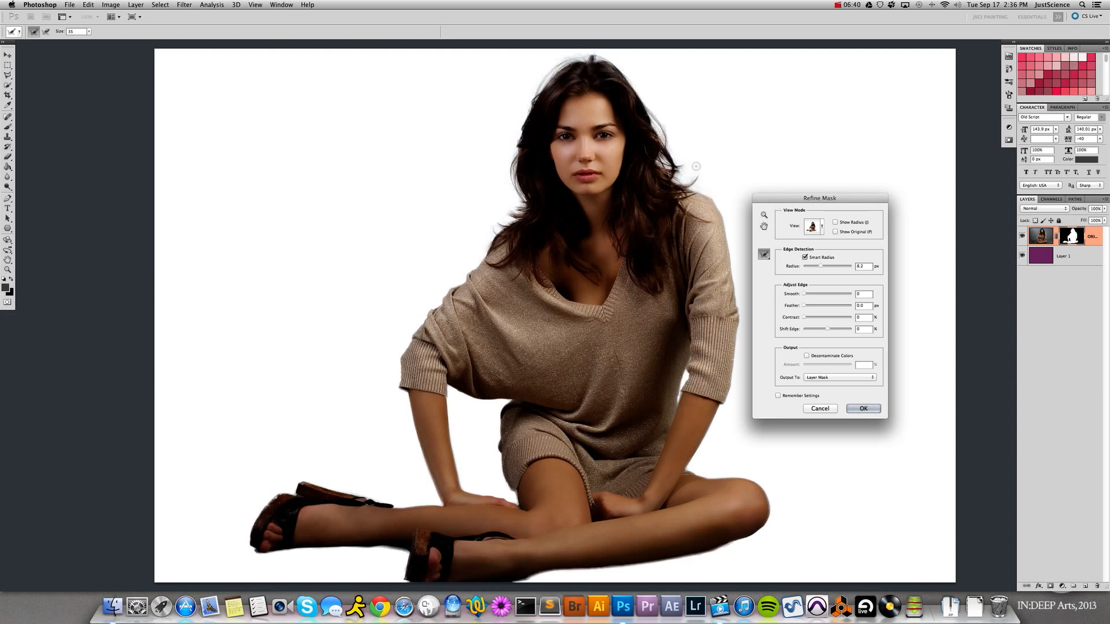
{"action": "key", "text": "super+z"}
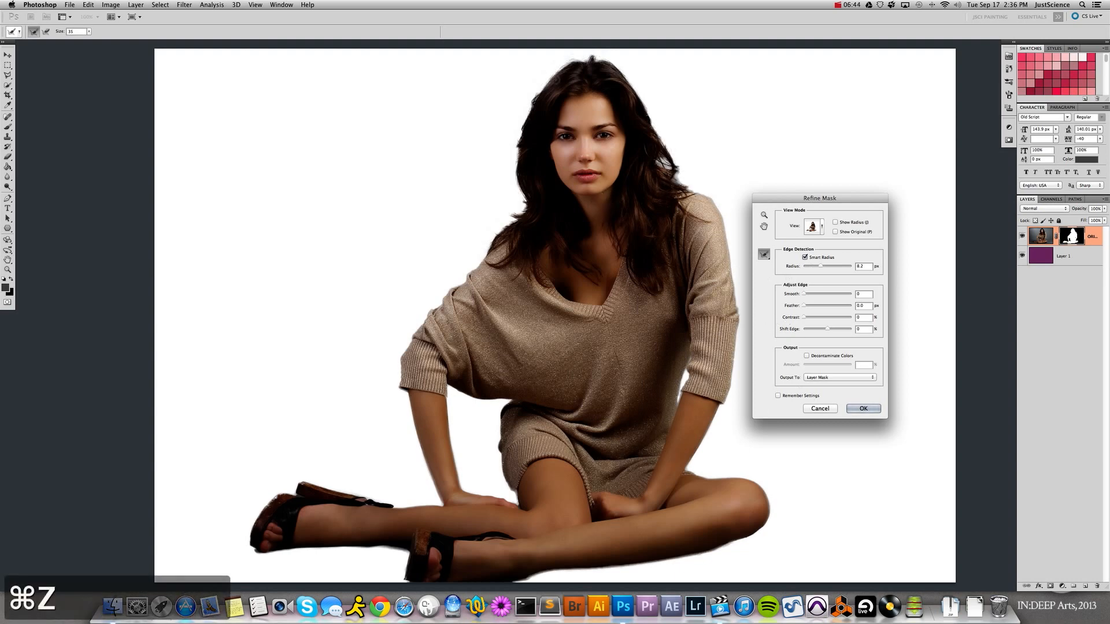
{"action": "key", "text": "super+z"}
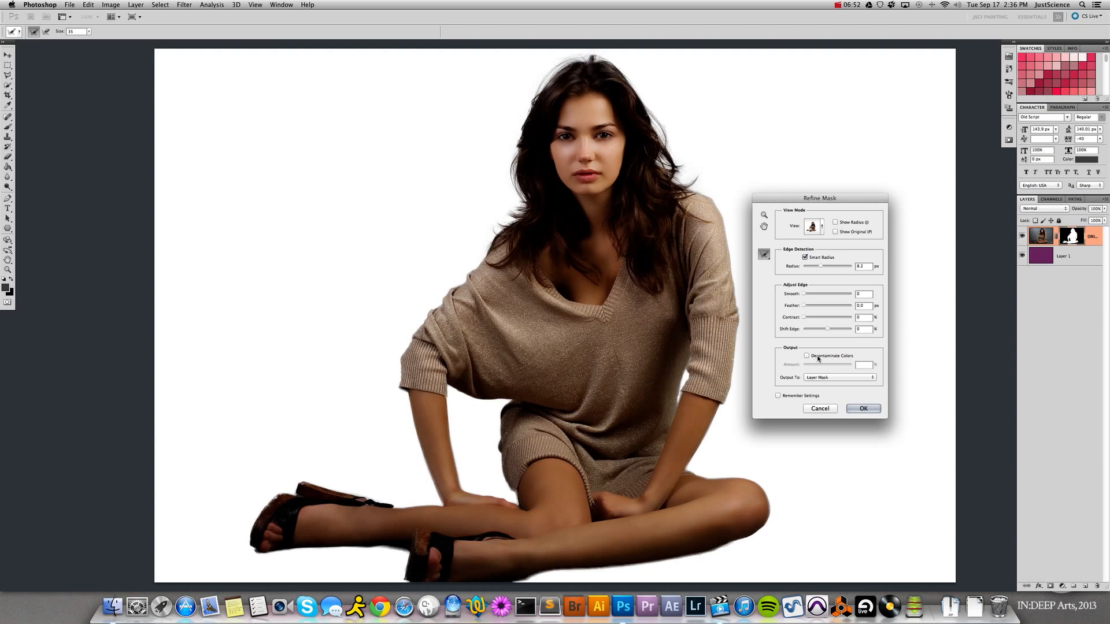
Shift the mask's edge slightly inward, turn on Decontaminate Colors and apply the refinement.
{"action": "left_click", "coordinate": [862, 329]}
{"action": "key", "text": "Down"}
{"action": "key", "text": "Down"}
{"action": "left_click", "coordinate": [828, 357]}
{"action": "left_click", "coordinate": [859, 408]}
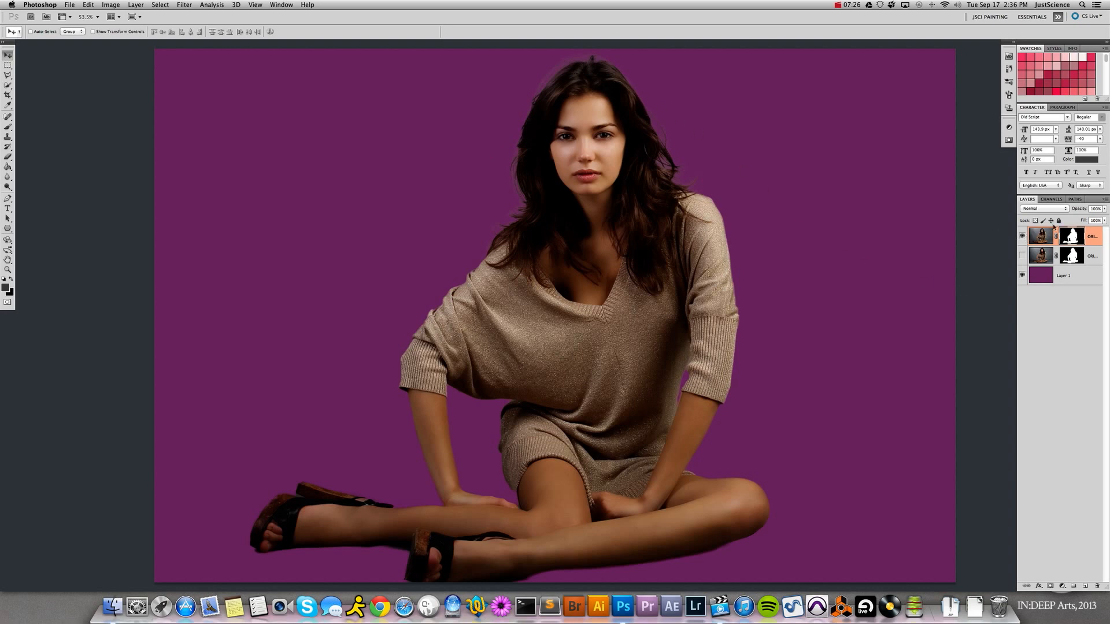
Compare the refined copy of the woman with the unrefined layer by alternating their visibility.
{"action": "left_click", "coordinate": [1022, 236]}
{"action": "left_click", "coordinate": [1022, 256]}
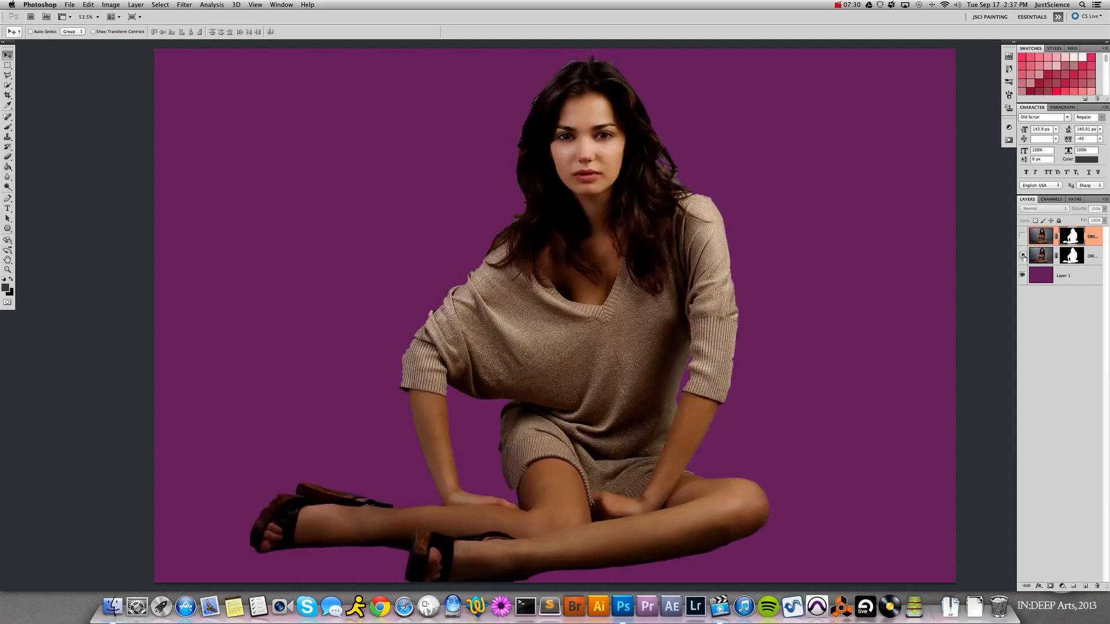
{"action": "left_click", "coordinate": [1021, 235]}
{"action": "left_click", "coordinate": [1022, 255]}
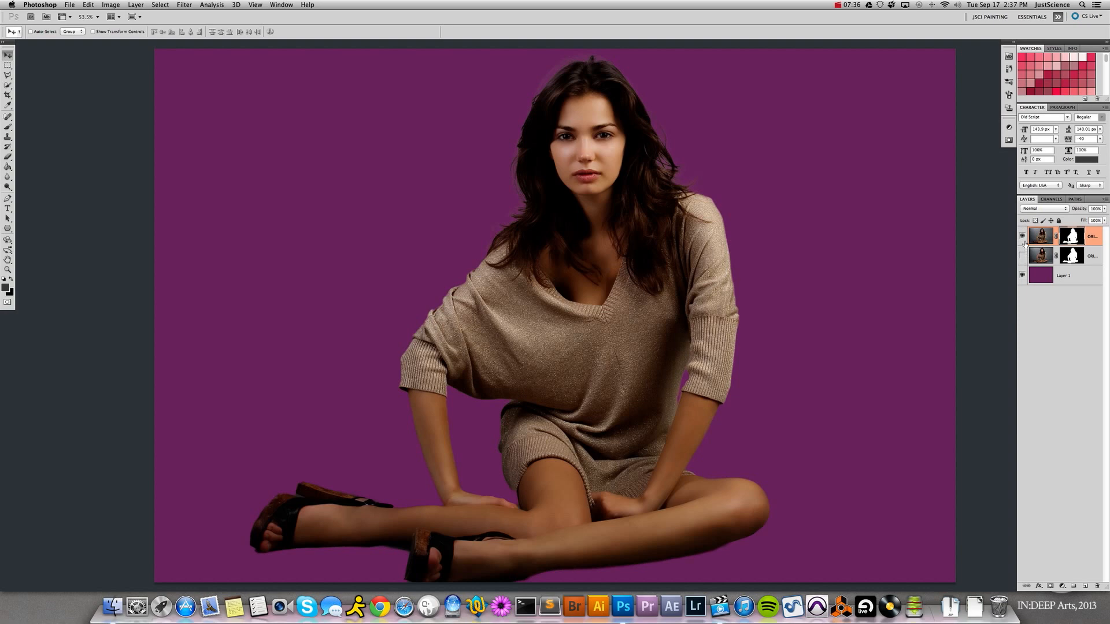
{"action": "left_click", "coordinate": [1022, 236]}
{"action": "left_click", "coordinate": [1022, 256]}
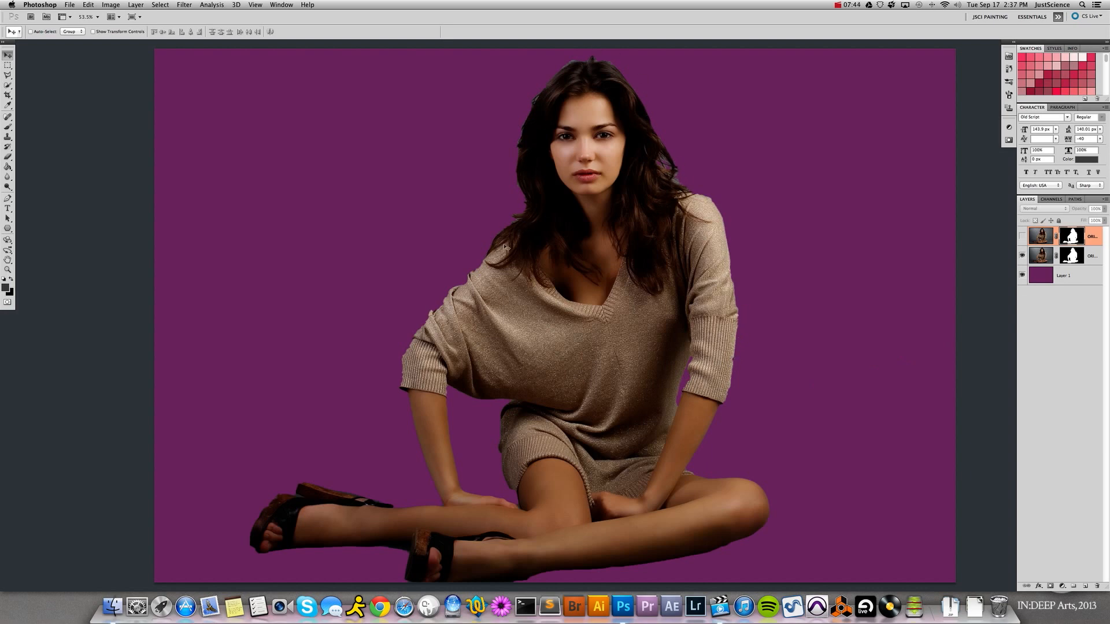
{"action": "left_click", "coordinate": [1023, 256]}
{"action": "left_click", "coordinate": [1021, 237]}
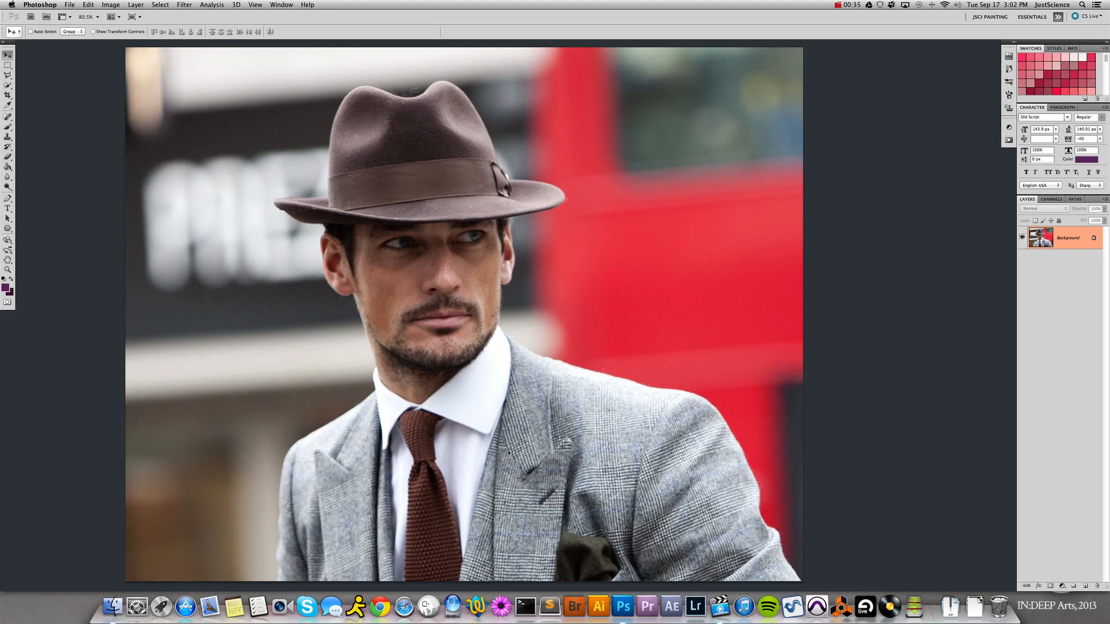
Draw a closed, curved practice path over the red bus beside the man with the Pen tool.
{"action": "left_click", "coordinate": [7, 199]}
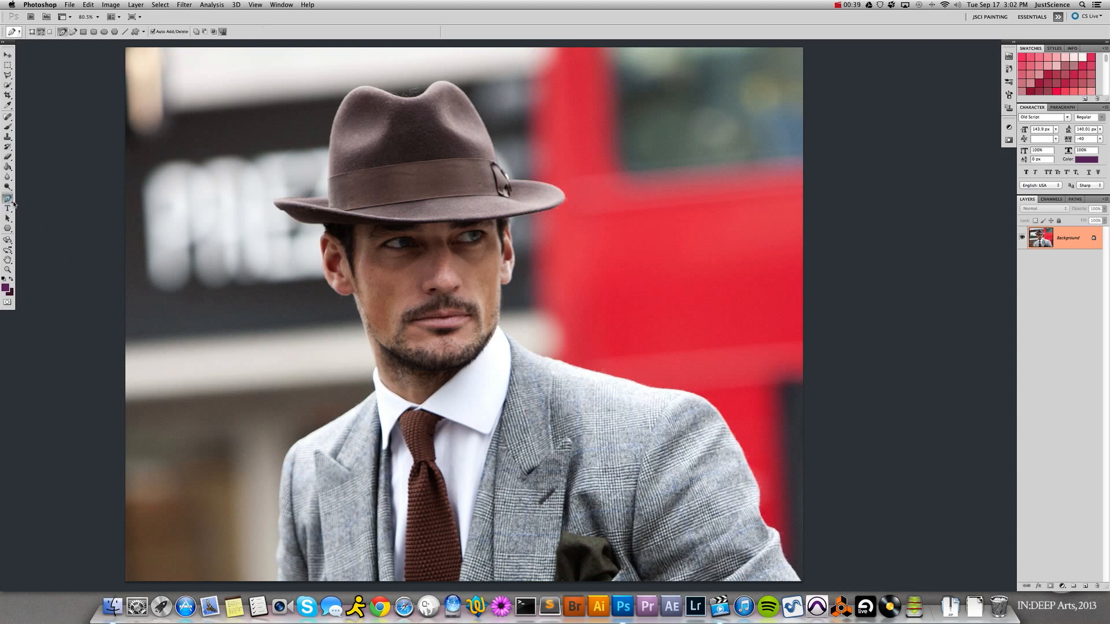
{"action": "left_click", "coordinate": [8, 200]}
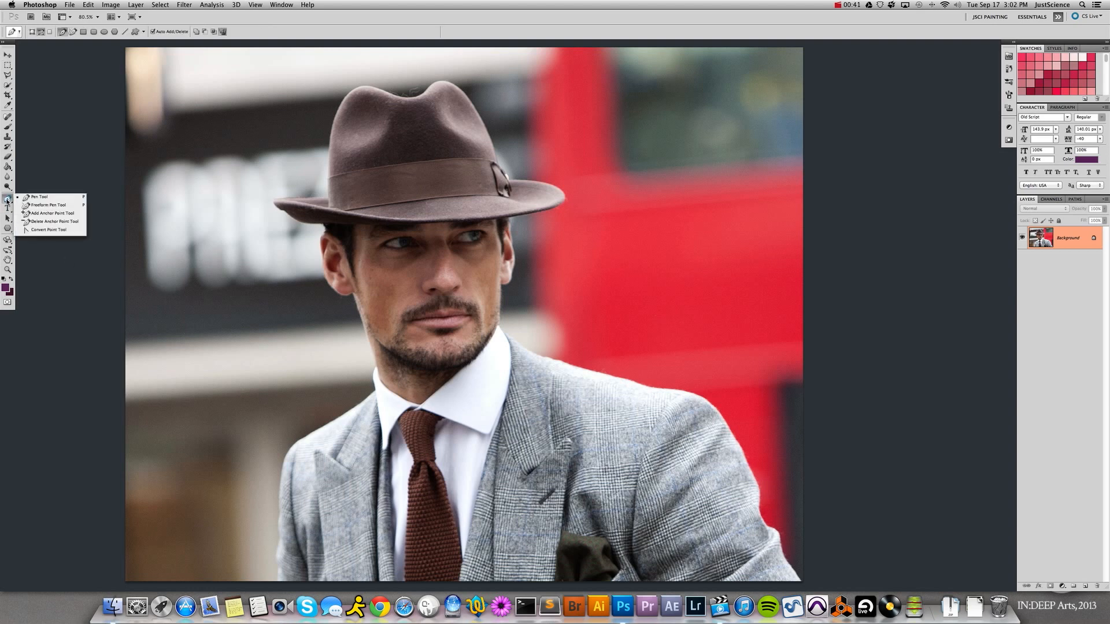
{"action": "left_click", "coordinate": [39, 198]}
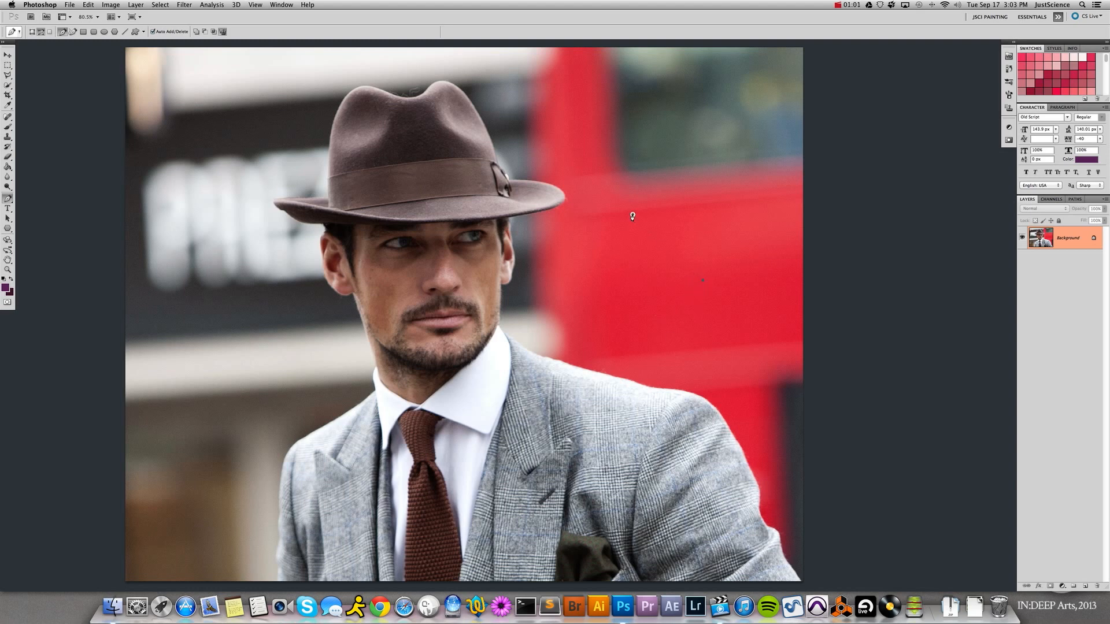
{"action": "left_click_drag", "start_coordinate": [633, 214], "coordinate": [573, 222]}
{"action": "left_click_drag", "start_coordinate": [681, 245], "coordinate": [651, 226]}
{"action": "left_click_drag", "start_coordinate": [553, 186], "coordinate": [545, 139]}
{"action": "left_click_drag", "start_coordinate": [656, 107], "coordinate": [739, 153]}
{"action": "left_click_drag", "start_coordinate": [688, 202], "coordinate": [726, 221]}
{"action": "left_click_drag", "start_coordinate": [713, 289], "coordinate": [699, 287]}
{"action": "left_click", "coordinate": [702, 280]}
{"action": "left_click", "coordinate": [8, 56]}
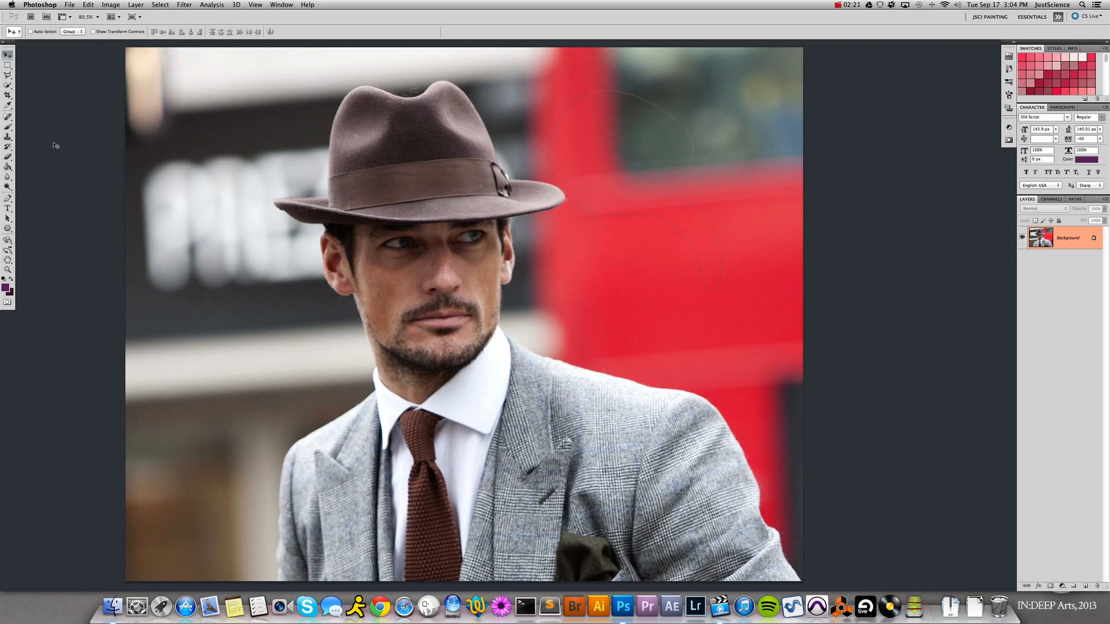
Reselect the Pen tool, look at where the practice work path is stored, and return to the layer list.
{"action": "left_click", "coordinate": [8, 199]}
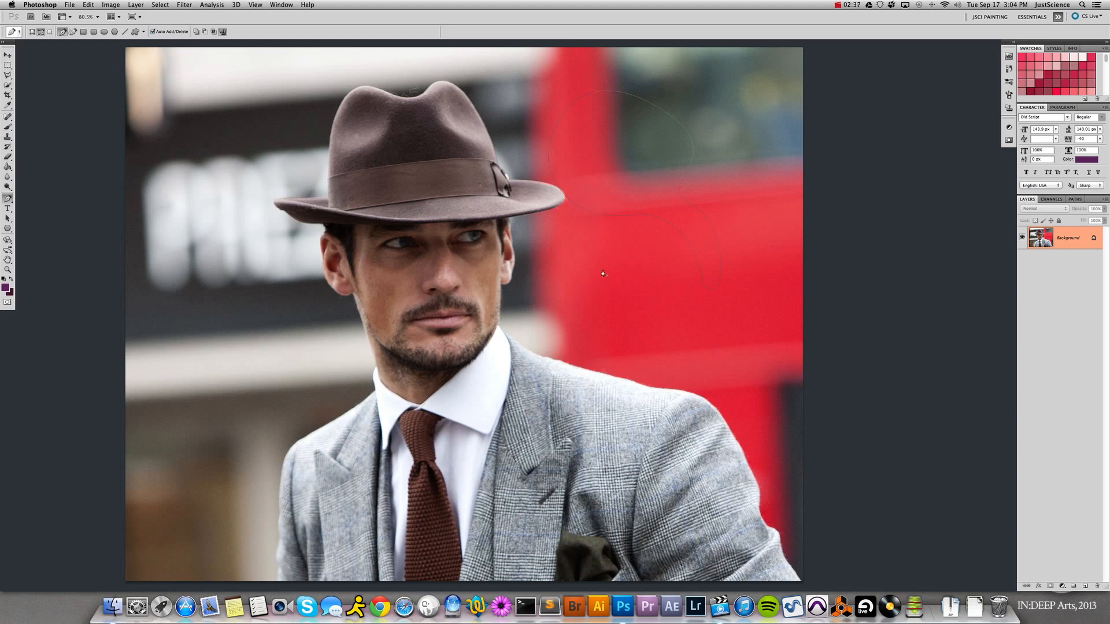
{"action": "left_click", "coordinate": [1073, 200]}
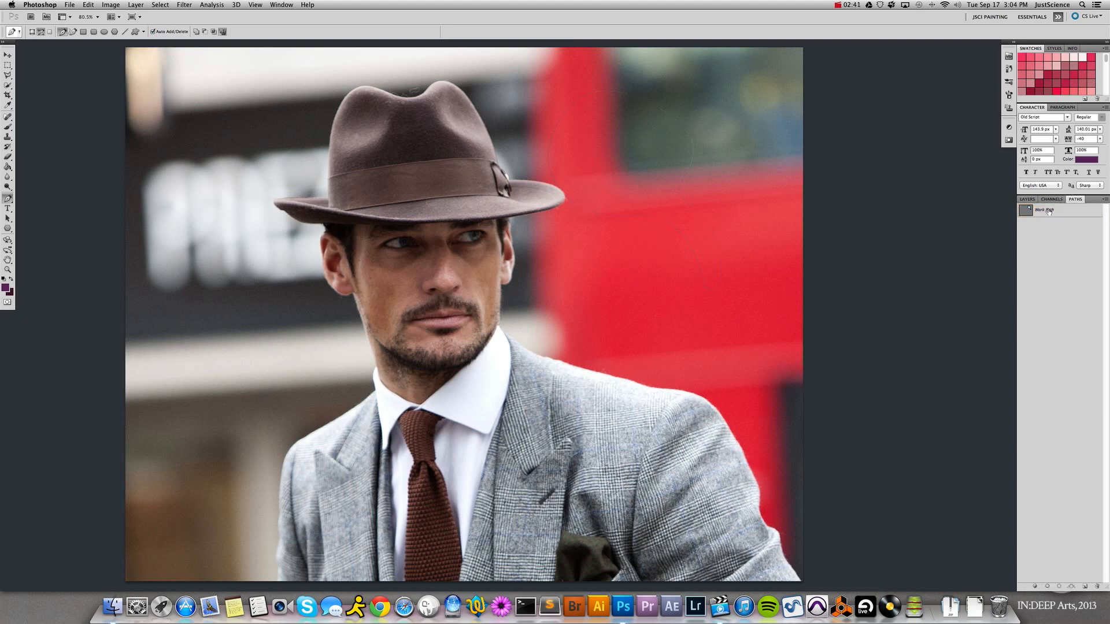
{"action": "left_click", "coordinate": [1025, 200]}
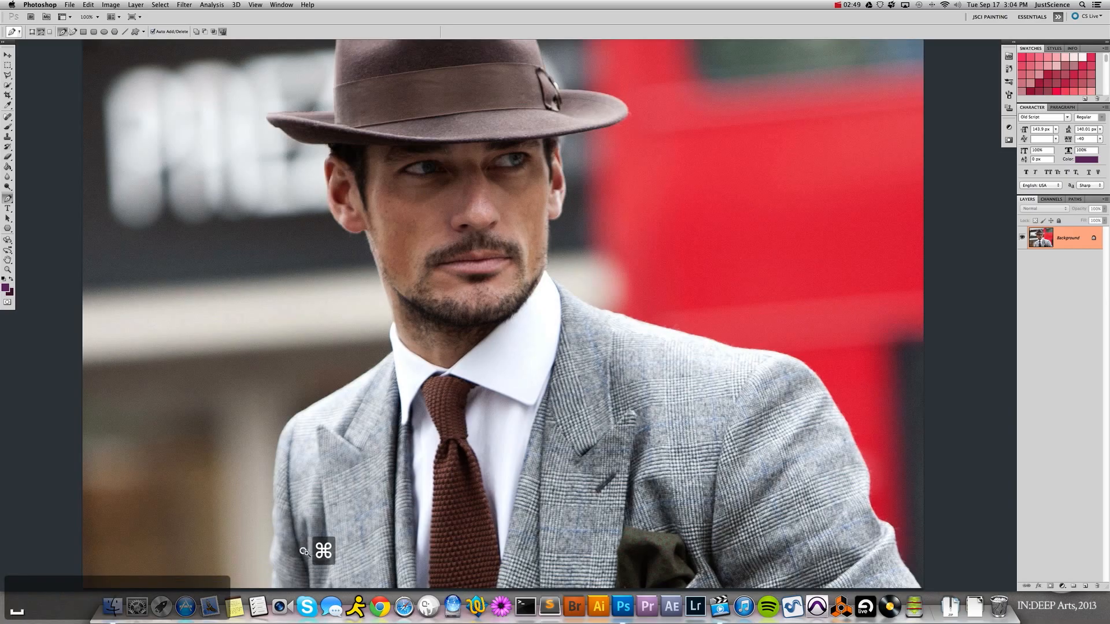
Start a Pen tool path where the man's sleeve meets the image's bottom edge, close to the lower-right corner.
{"action": "left_click", "coordinate": [309, 554], "text": "super"}
{"action": "left_click", "coordinate": [889, 556], "text": "super"}
{"action": "left_click", "coordinate": [920, 556], "text": "super"}
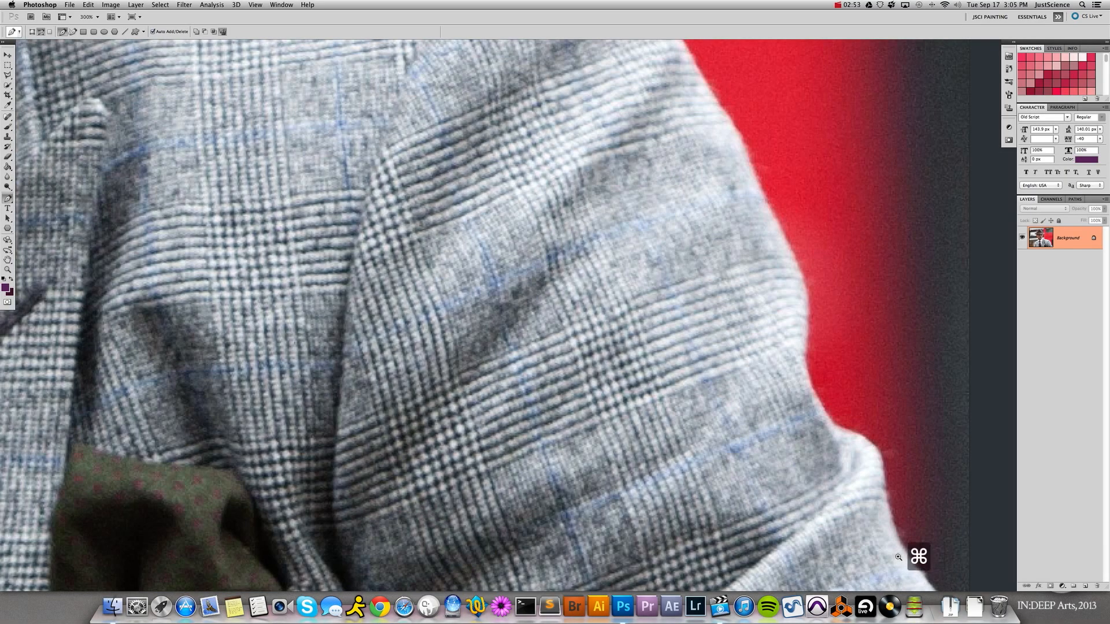
{"action": "left_click", "coordinate": [913, 556], "text": "super"}
{"action": "left_click_drag", "start_coordinate": [858, 488], "coordinate": [709, 237]}
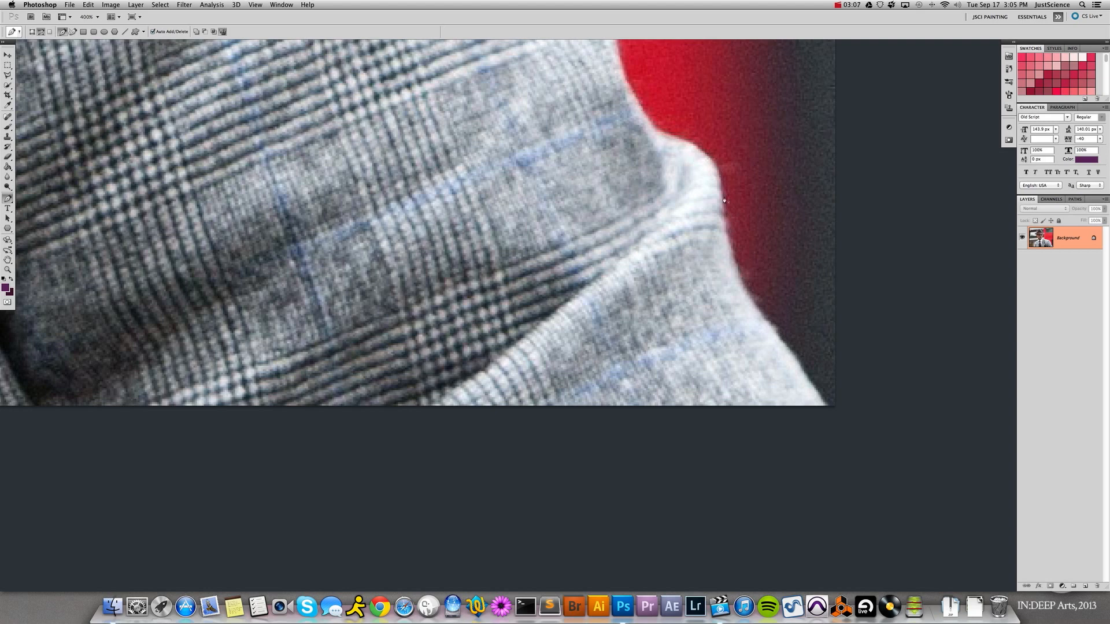
{"action": "left_click", "coordinate": [828, 407]}
Extend the path along the image's bottom edge to the outer edge of the sleeve on the opposite side.
{"action": "key", "text": "space"}
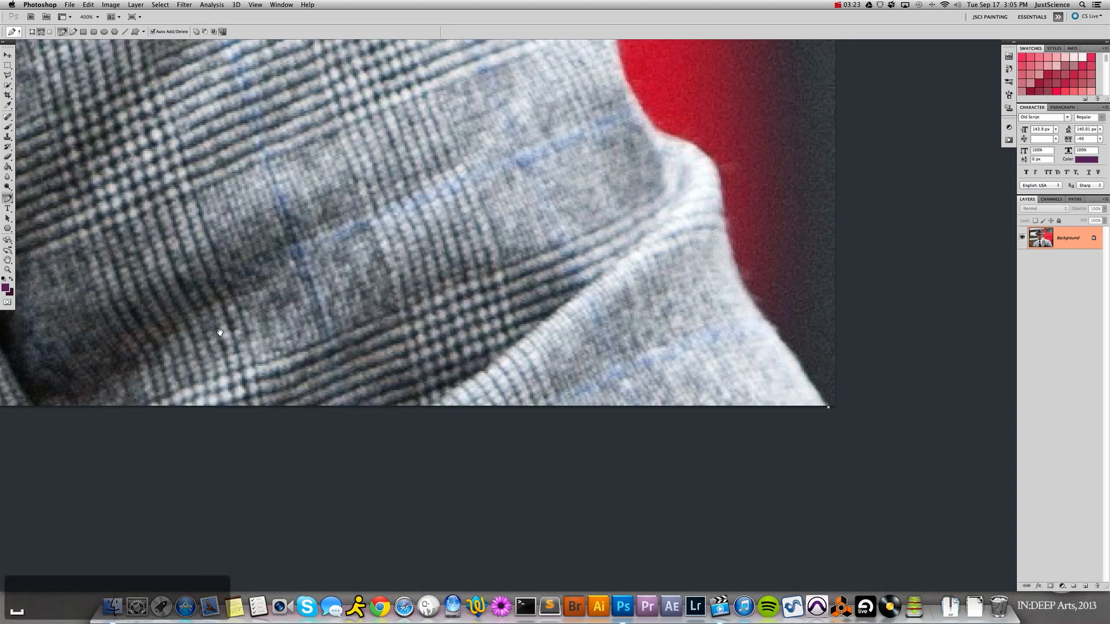
{"action": "left_click_drag", "start_coordinate": [185, 333], "coordinate": [591, 354]}
{"action": "mouse_move", "coordinate": [255, 307]}
{"action": "left_mouse_down"}
{"action": "mouse_move", "coordinate": [292, 342]}
{"action": "mouse_move", "coordinate": [632, 394]}
{"action": "left_mouse_up"}
{"action": "mouse_move", "coordinate": [248, 405]}
{"action": "left_mouse_down"}
{"action": "mouse_move", "coordinate": [480, 366]}
{"action": "mouse_move", "coordinate": [564, 379]}
{"action": "mouse_move", "coordinate": [647, 371]}
{"action": "left_mouse_up"}
{"action": "left_click_drag", "start_coordinate": [292, 381], "coordinate": [446, 351]}
{"action": "left_click_drag", "start_coordinate": [218, 364], "coordinate": [635, 384]}
{"action": "left_click_drag", "start_coordinate": [245, 359], "coordinate": [381, 367]}
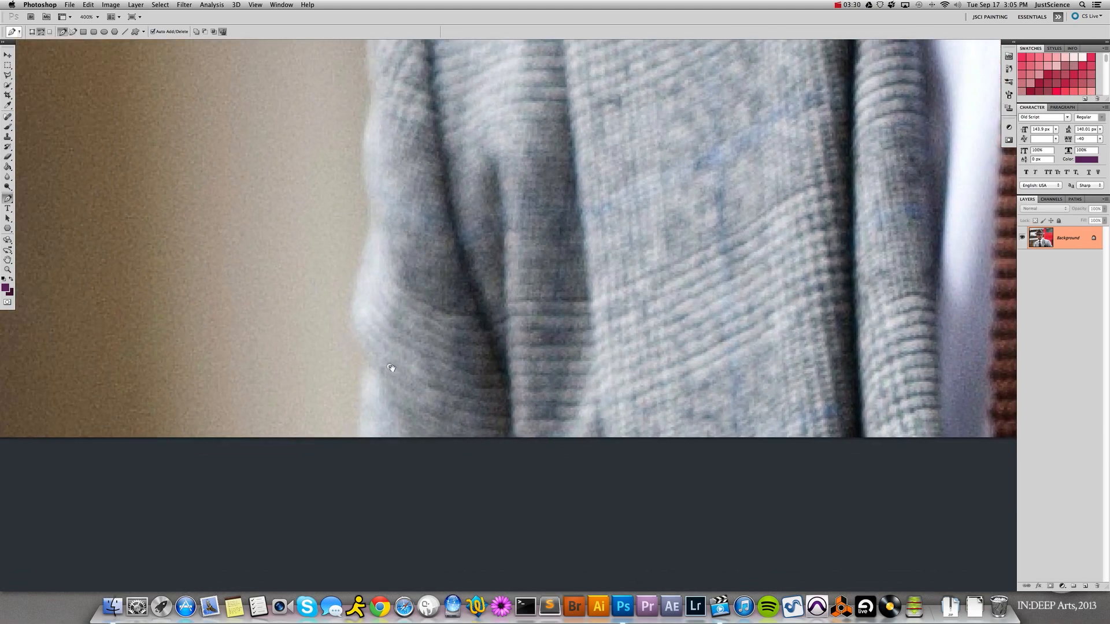
{"action": "left_click", "coordinate": [358, 439]}
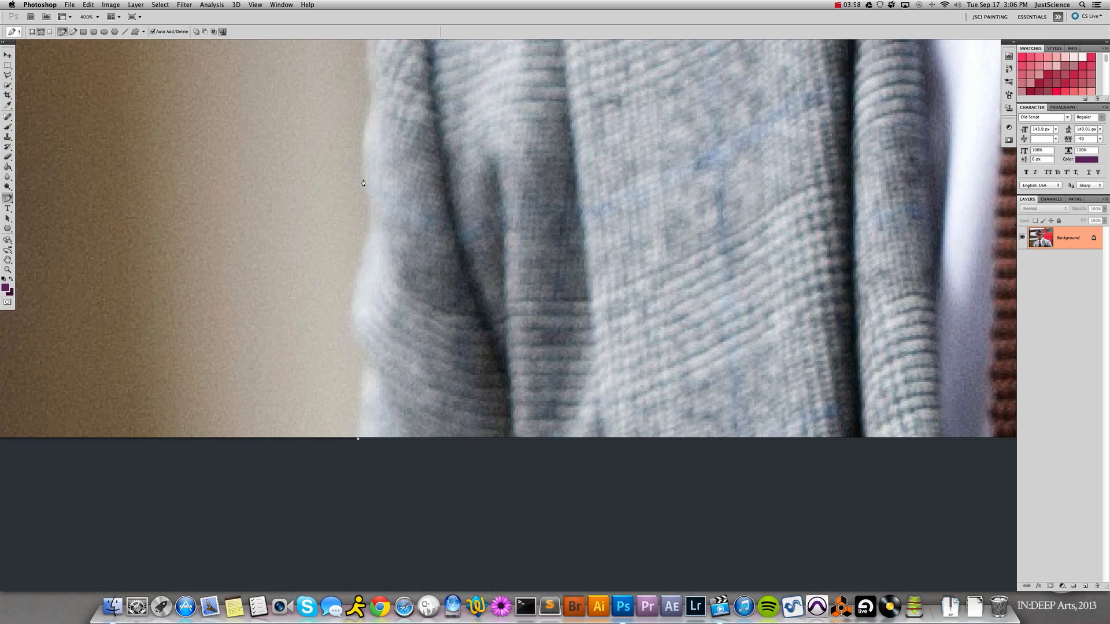
Trace the path up the outer edge of the left-hand sleeve with closely spaced curved anchor points.
{"action": "left_click", "coordinate": [362, 366]}
{"action": "left_click_drag", "start_coordinate": [362, 366], "coordinate": [382, 349]}
{"action": "left_click_drag", "start_coordinate": [385, 348], "coordinate": [362, 346]}
{"action": "left_click_drag", "start_coordinate": [361, 350], "coordinate": [361, 348]}
{"action": "left_click", "coordinate": [350, 316]}
{"action": "left_click_drag", "start_coordinate": [360, 263], "coordinate": [361, 254]}
{"action": "left_click_drag", "start_coordinate": [368, 242], "coordinate": [371, 234]}
{"action": "left_click_drag", "start_coordinate": [370, 199], "coordinate": [366, 191]}
{"action": "left_click_drag", "start_coordinate": [361, 153], "coordinate": [362, 138]}
{"action": "left_click_drag", "start_coordinate": [372, 95], "coordinate": [372, 85]}
{"action": "left_click_drag", "start_coordinate": [366, 55], "coordinate": [365, 45]}
{"action": "left_click_drag", "start_coordinate": [365, 46], "coordinate": [366, 61]}
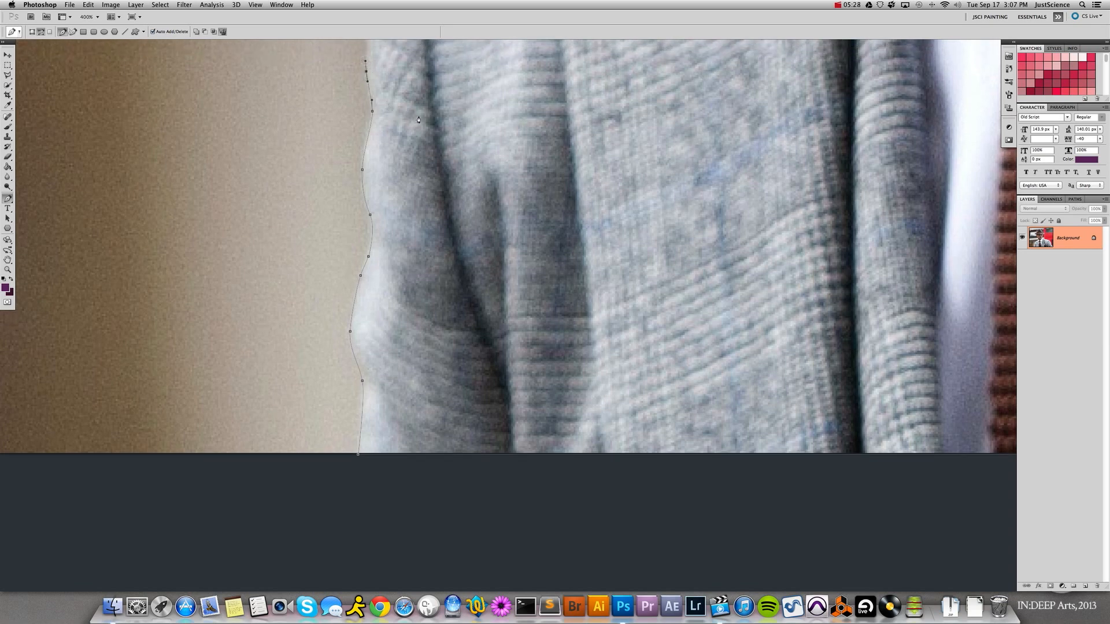
Continue the path up the upper sleeve and over the left-hand shoulder toward the collar.
{"action": "key", "text": "space"}
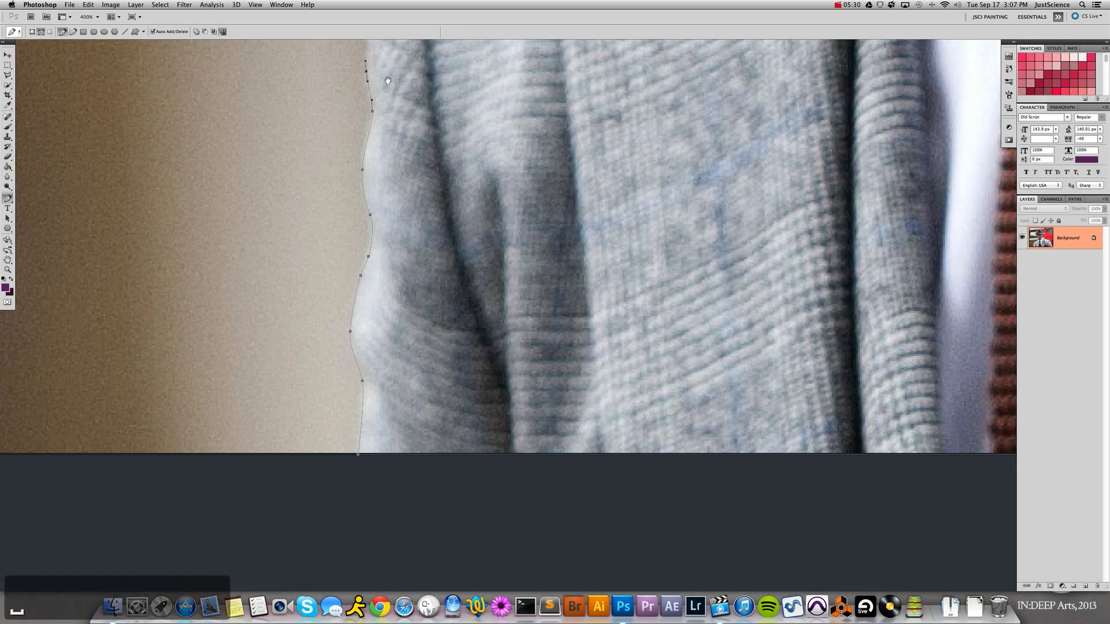
{"action": "left_click_drag", "start_coordinate": [401, 65], "coordinate": [358, 331]}
{"action": "left_click_drag", "start_coordinate": [447, 122], "coordinate": [370, 345]}
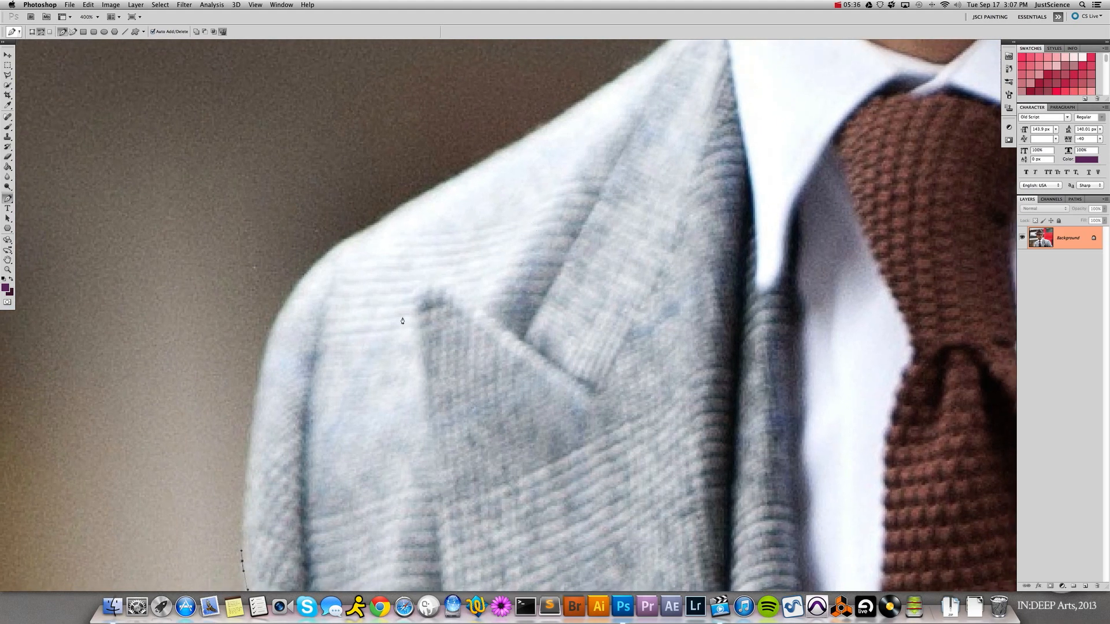
{"action": "left_click_drag", "start_coordinate": [246, 463], "coordinate": [249, 427]}
{"action": "left_click_drag", "start_coordinate": [293, 289], "coordinate": [333, 238]}
{"action": "left_click_drag", "start_coordinate": [394, 209], "coordinate": [410, 197]}
{"action": "left_click_drag", "start_coordinate": [466, 171], "coordinate": [475, 165]}
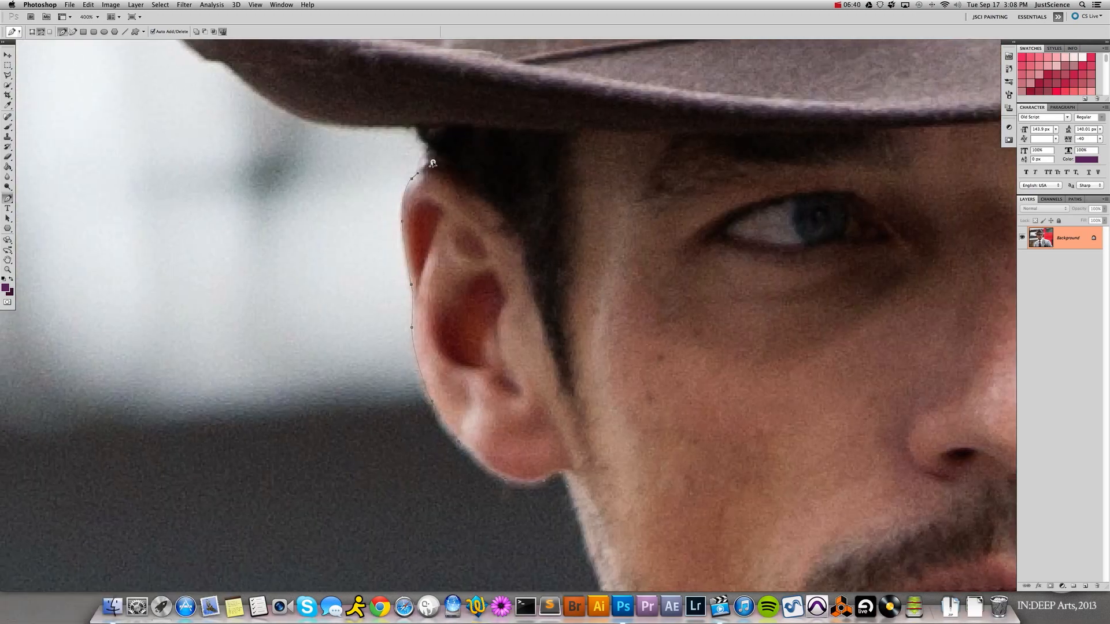
Trace the path from the top of the left-hand ear around the hat's brim and crown.
{"action": "left_click", "coordinate": [431, 164]}
{"action": "left_click_drag", "start_coordinate": [328, 148], "coordinate": [335, 521]}
{"action": "left_click_drag", "start_coordinate": [341, 498], "coordinate": [314, 493]}
{"action": "left_click", "coordinate": [176, 399]}
{"action": "left_click_drag", "start_coordinate": [185, 377], "coordinate": [195, 376]}
{"action": "left_click", "coordinate": [257, 370]}
{"action": "left_click_drag", "start_coordinate": [428, 371], "coordinate": [438, 371]}
{"action": "left_click", "coordinate": [448, 191]}
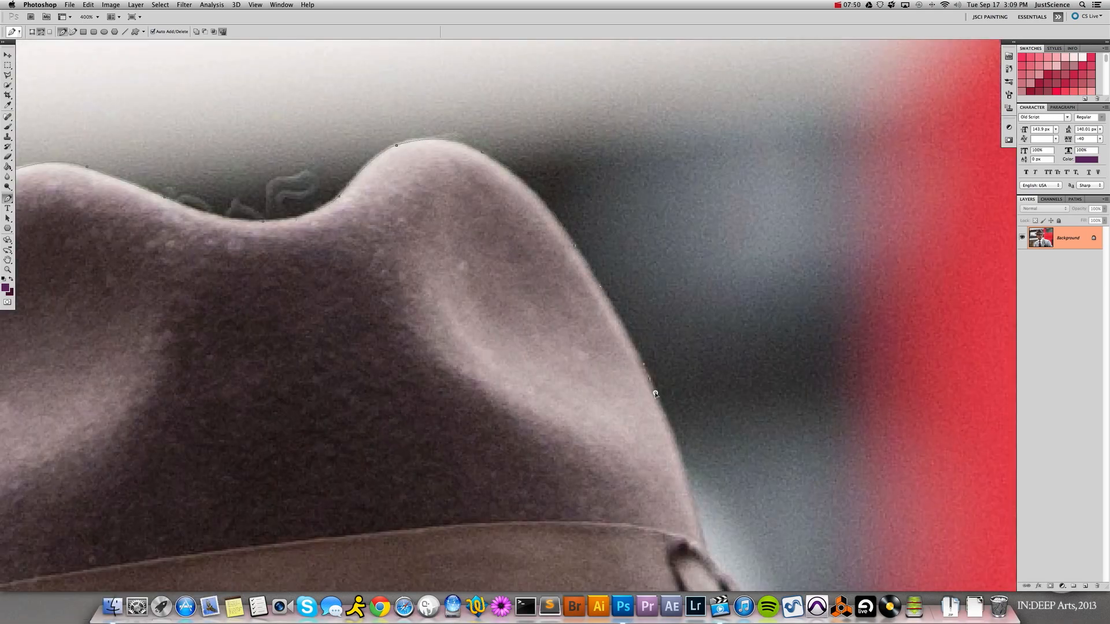
{"action": "left_click_drag", "start_coordinate": [635, 527], "coordinate": [612, 272]}
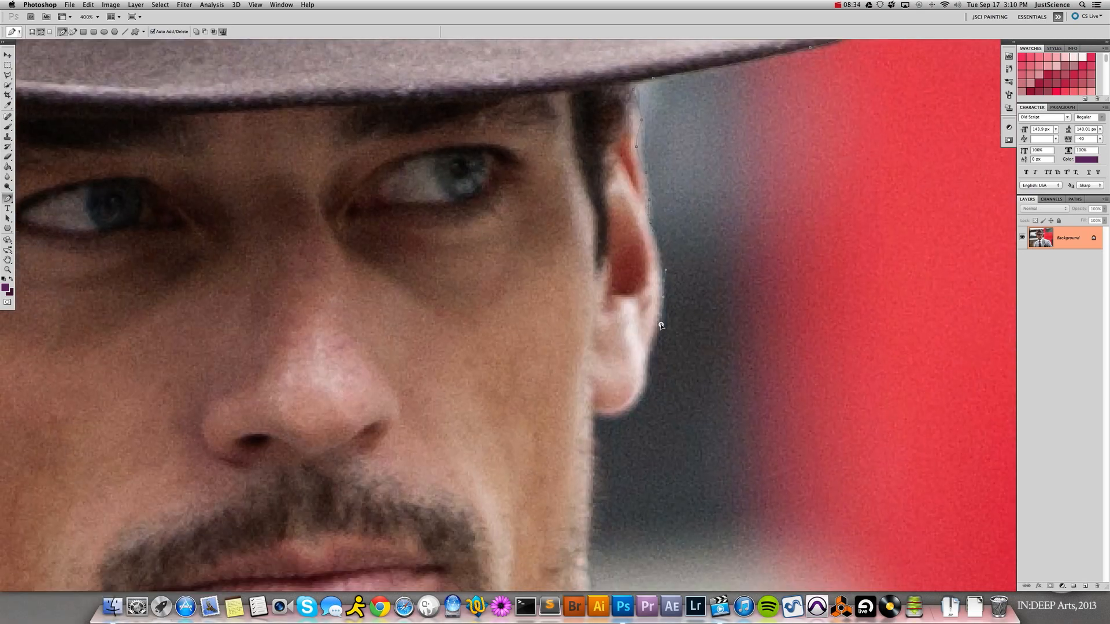
Trace the path around the right-hand ear, down the jaw to the collar and out along the jacket shoulder.
{"action": "left_click_drag", "start_coordinate": [645, 373], "coordinate": [643, 383]}
{"action": "left_click_drag", "start_coordinate": [593, 418], "coordinate": [575, 182]}
{"action": "left_click", "coordinate": [567, 361]}
{"action": "left_click", "coordinate": [565, 380]}
{"action": "left_click", "coordinate": [577, 399]}
{"action": "left_click", "coordinate": [597, 412]}
{"action": "left_click_drag", "start_coordinate": [663, 464], "coordinate": [683, 485]}
{"action": "left_click_drag", "start_coordinate": [747, 521], "coordinate": [782, 532]}
Undo the last misplaced path points, retrace the sleeve's lower edge and close the path at its starting point.
{"action": "key", "text": "super+z"}
{"action": "key", "text": "super+alt+z"}
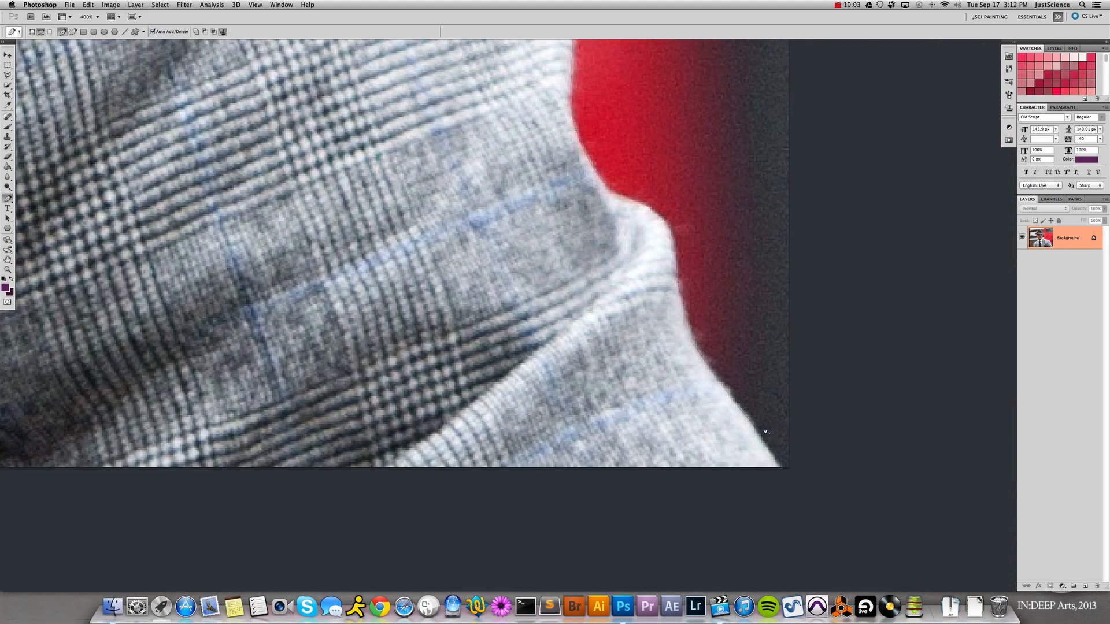
{"action": "key", "text": "super+alt+z"}
{"action": "key", "text": "super+alt+z"}
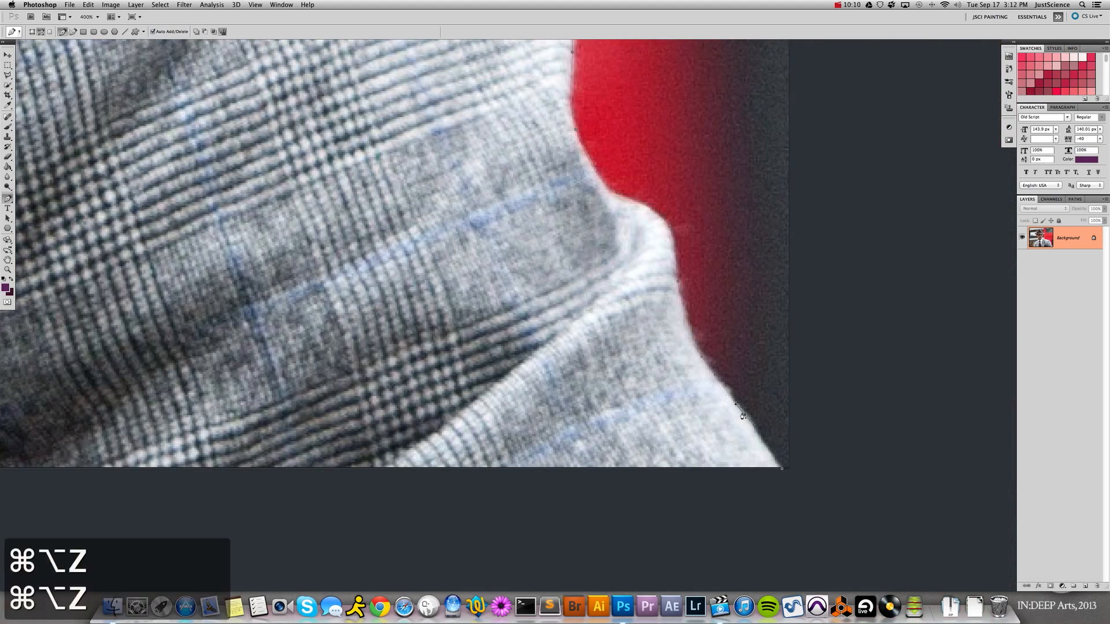
{"action": "left_click", "coordinate": [764, 443]}
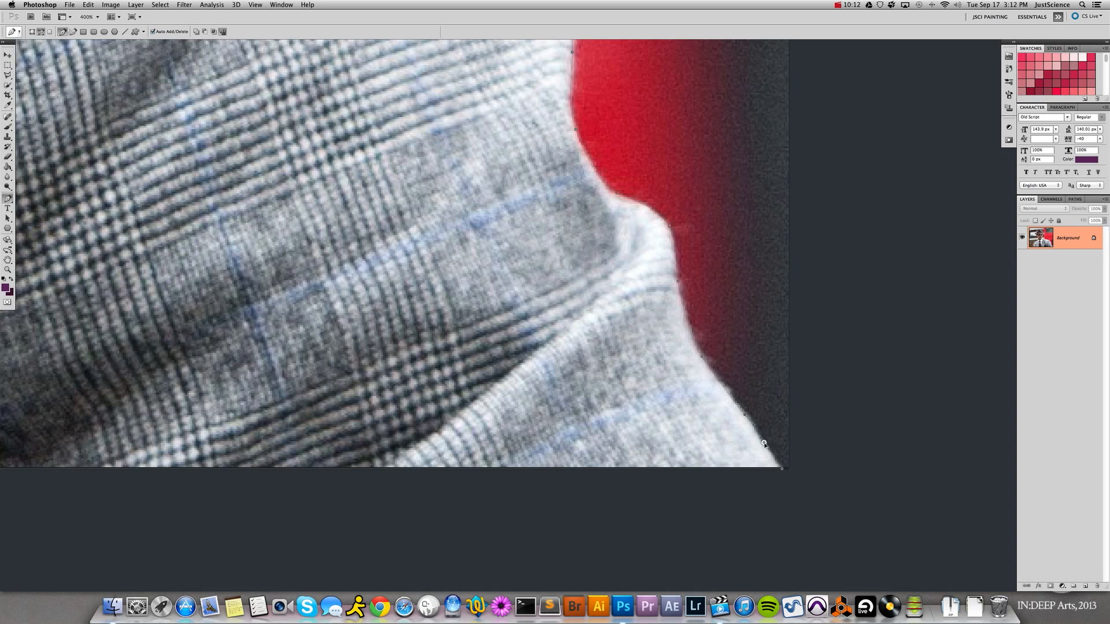
{"action": "left_click", "coordinate": [781, 469]}
Try to move the anchor point at the right-hand sleeve's fold with the Direct Selection tool.
{"action": "left_click", "coordinate": [8, 220]}
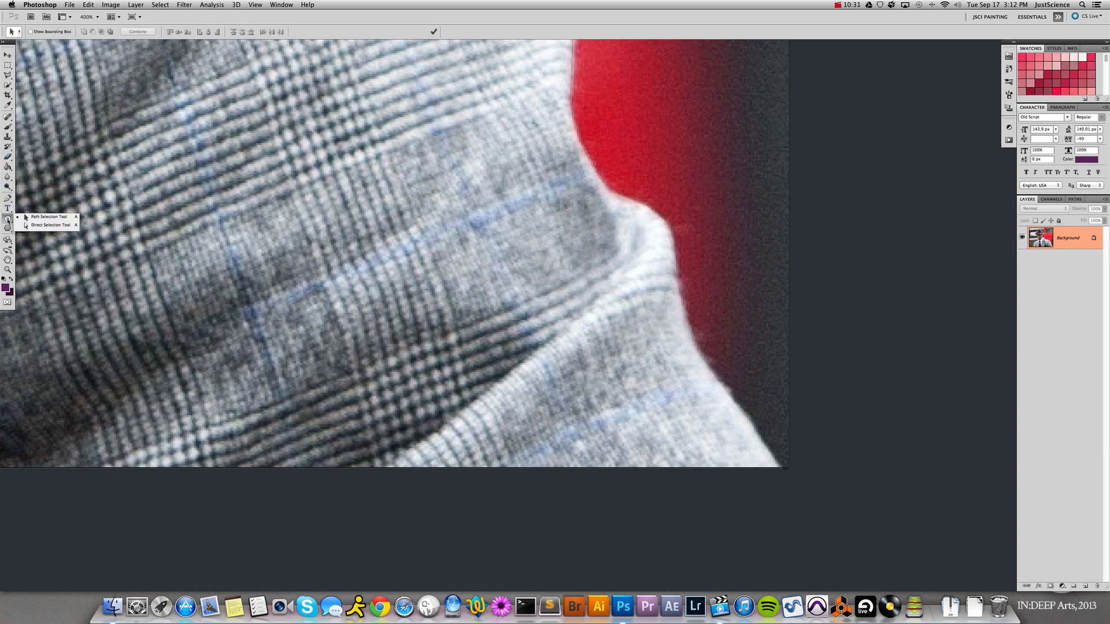
{"action": "left_click", "coordinate": [56, 226]}
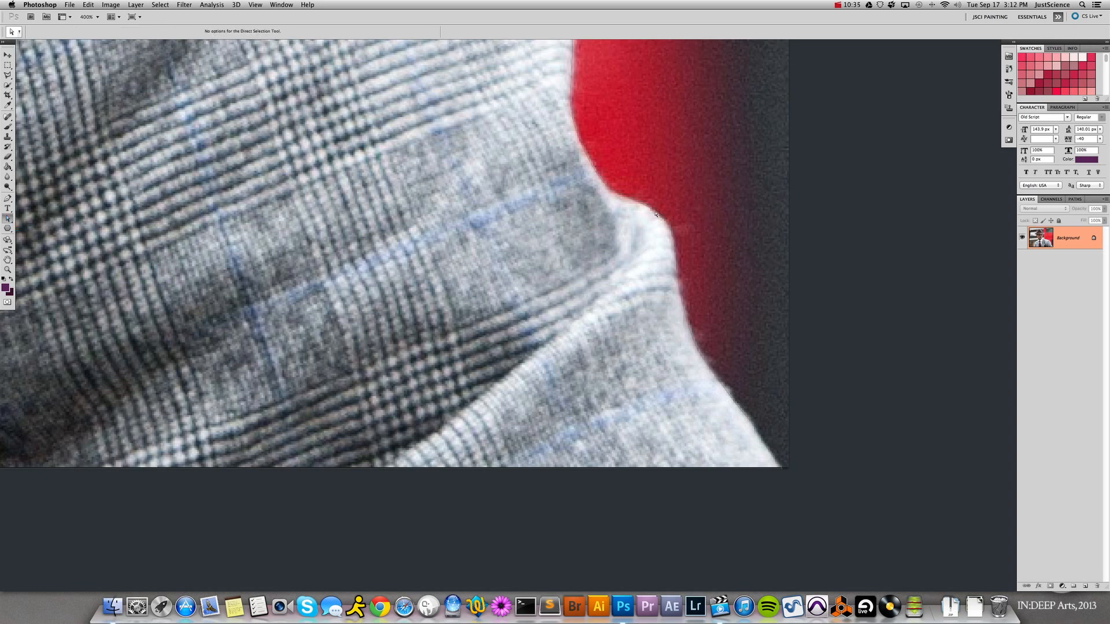
{"action": "left_click", "coordinate": [633, 202]}
{"action": "mouse_move", "coordinate": [633, 203]}
{"action": "left_mouse_down"}
{"action": "mouse_move", "coordinate": [639, 190]}
{"action": "mouse_move", "coordinate": [674, 191]}
{"action": "mouse_move", "coordinate": [584, 218]}
{"action": "mouse_move", "coordinate": [569, 241]}
{"action": "mouse_move", "coordinate": [630, 194]}
{"action": "mouse_move", "coordinate": [650, 198]}
{"action": "left_mouse_up"}
{"action": "key", "text": "super+z"}
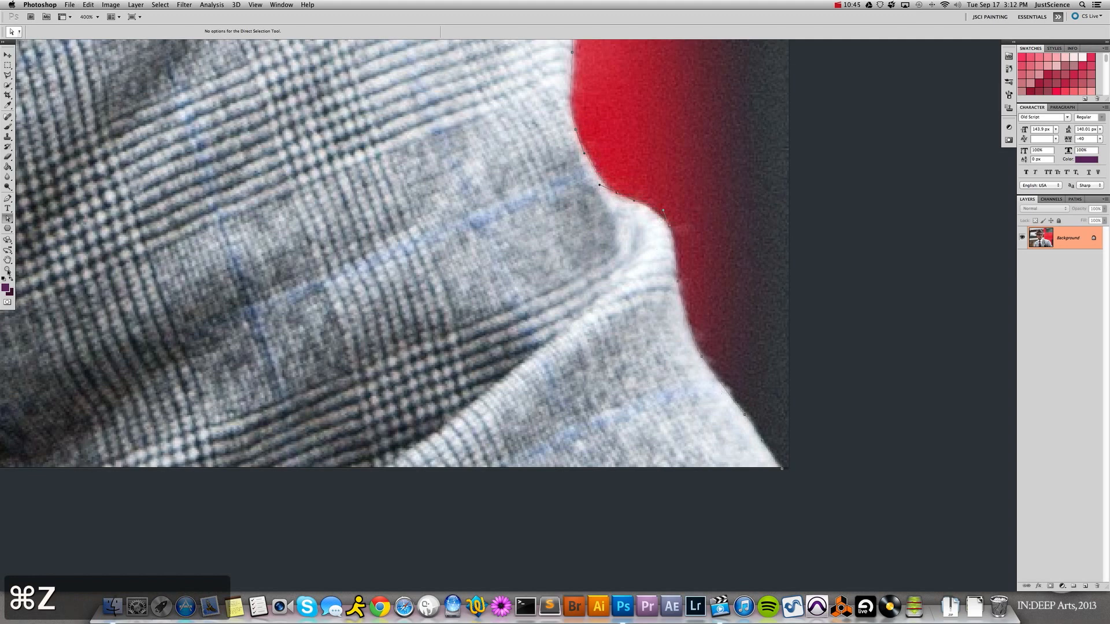
Select the whole outline with the Path Selection tool, view its stored work path and return to the layer list.
{"action": "left_click_drag", "start_coordinate": [7, 218], "coordinate": [23, 219]}
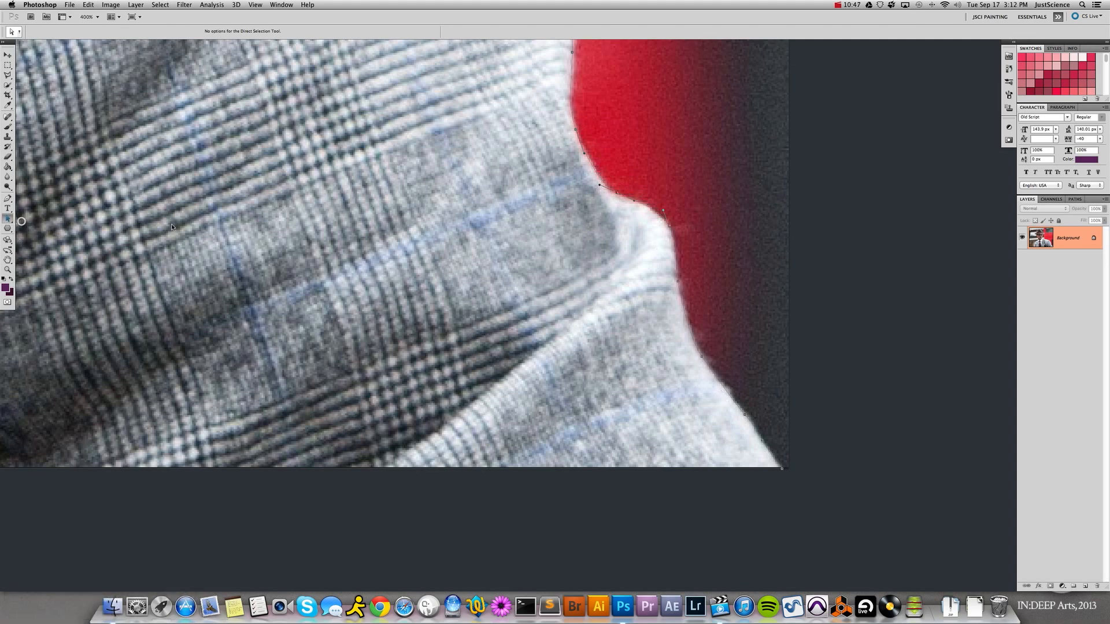
{"action": "left_click", "coordinate": [1076, 200]}
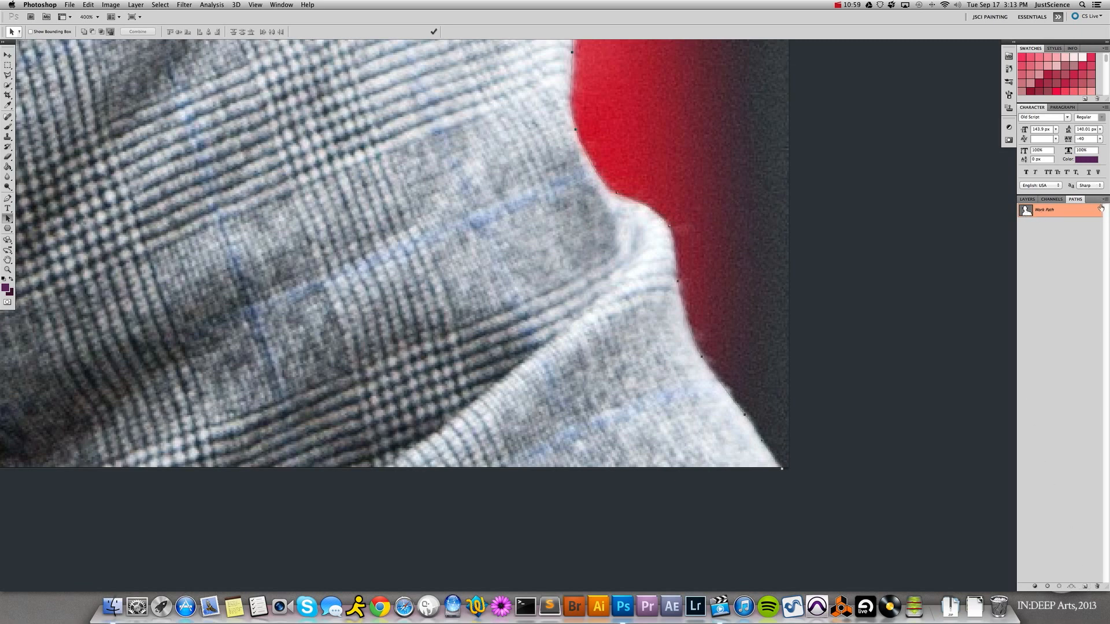
{"action": "left_click", "coordinate": [1024, 201]}
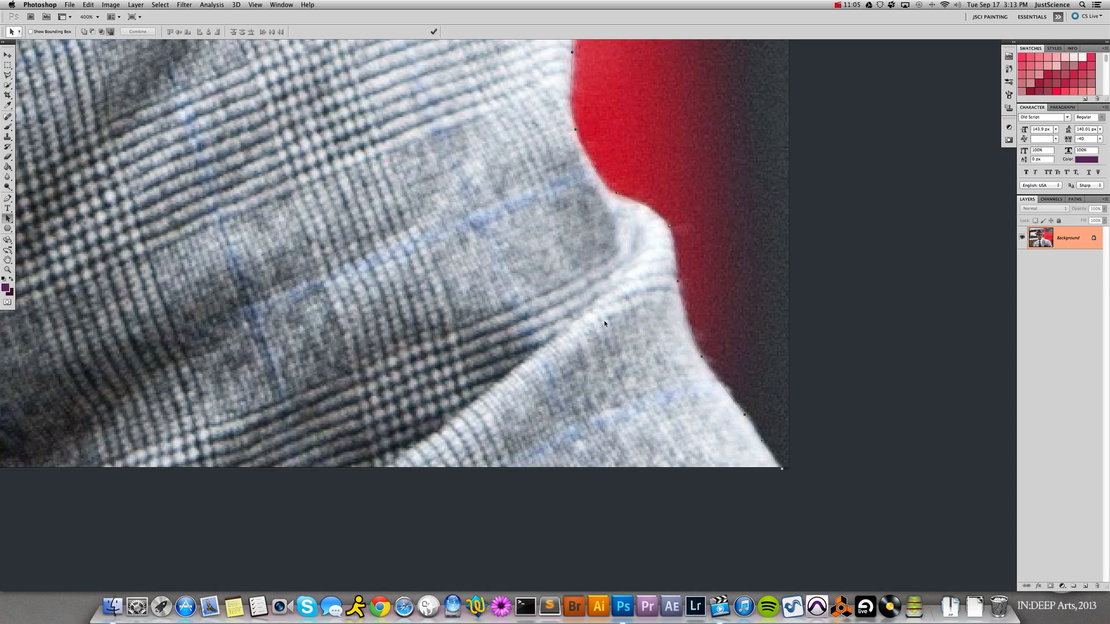
Convert the Background into a regular layer named ORIGINAL.
{"action": "key", "text": "super+0"}
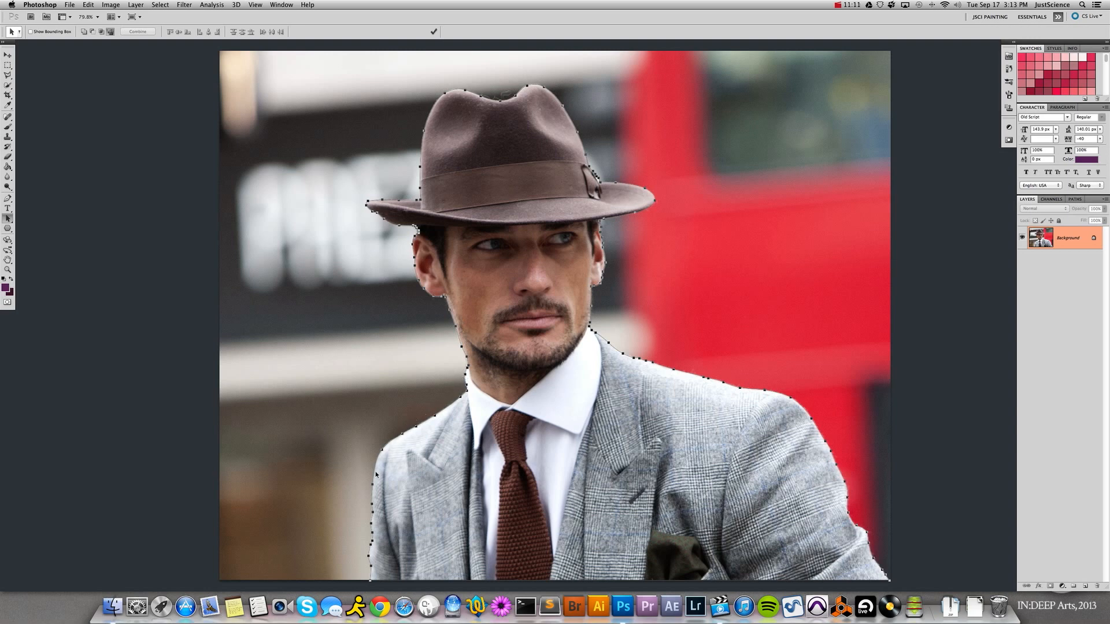
{"action": "double_click", "coordinate": [1065, 239]}
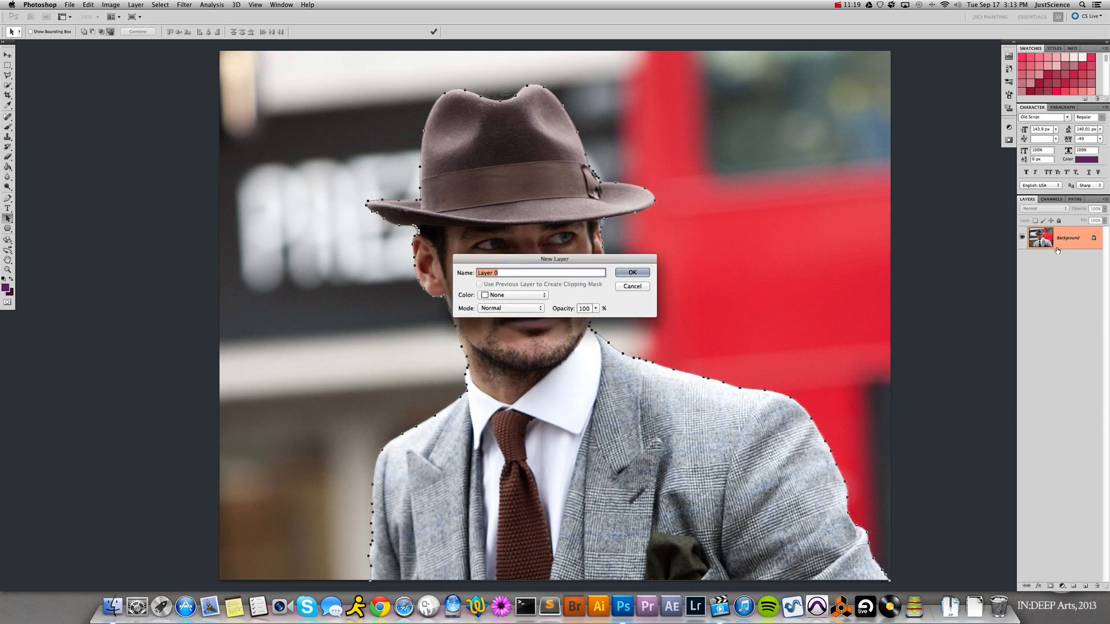
{"action": "type", "text": "ORIGINAL"}
{"action": "key", "text": "Return"}
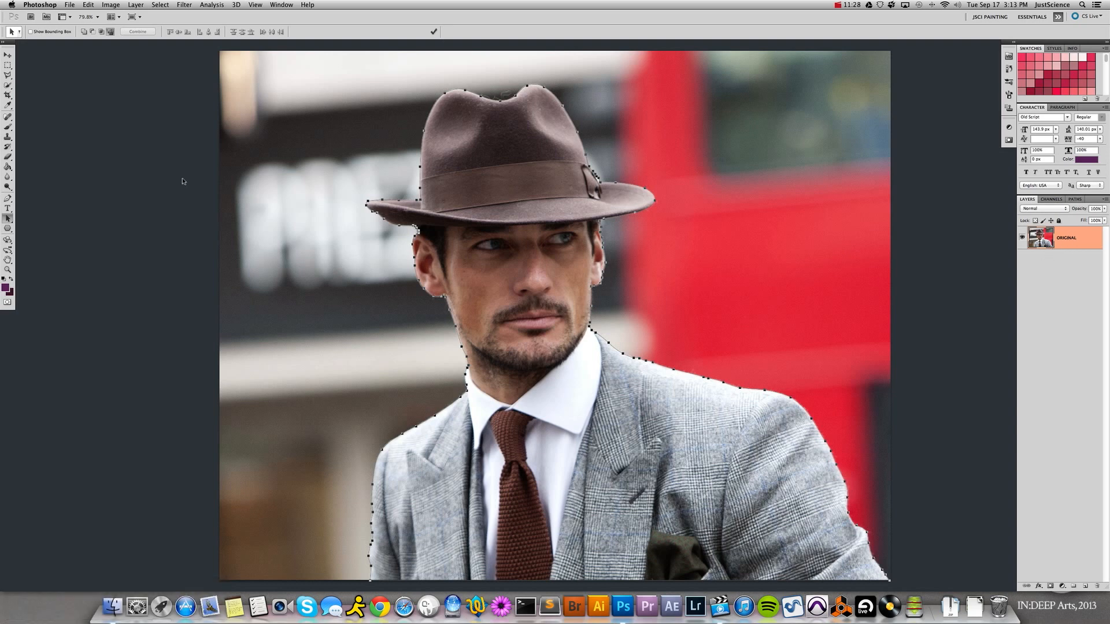
{"action": "key", "text": "Tab"}
{"action": "left_click", "coordinate": [16, 63]}
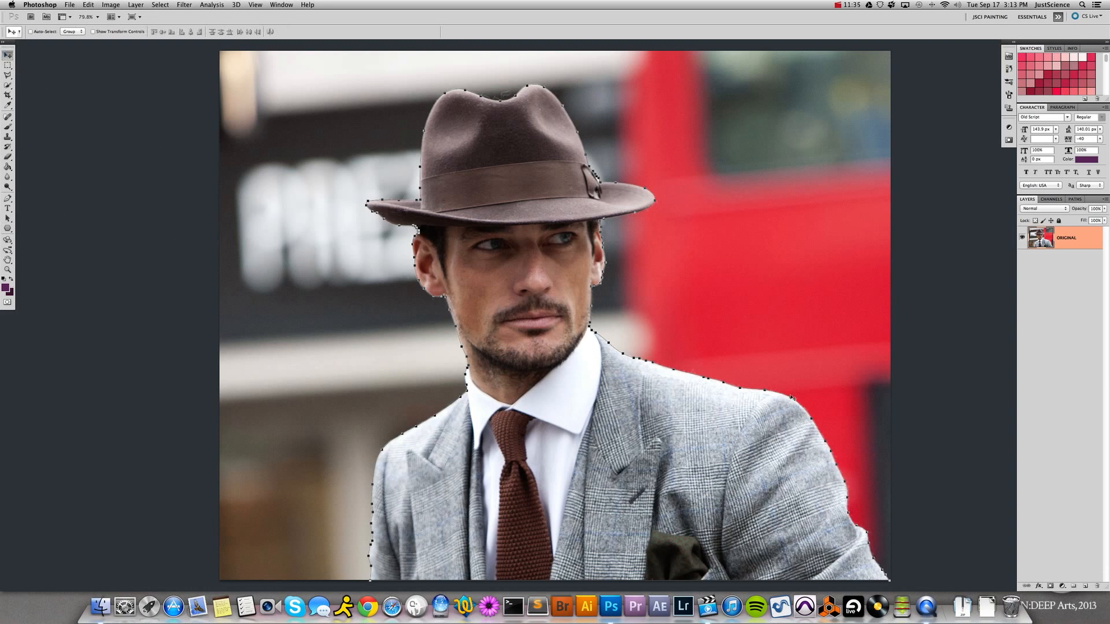
{"action": "right_click", "coordinate": [791, 408]}
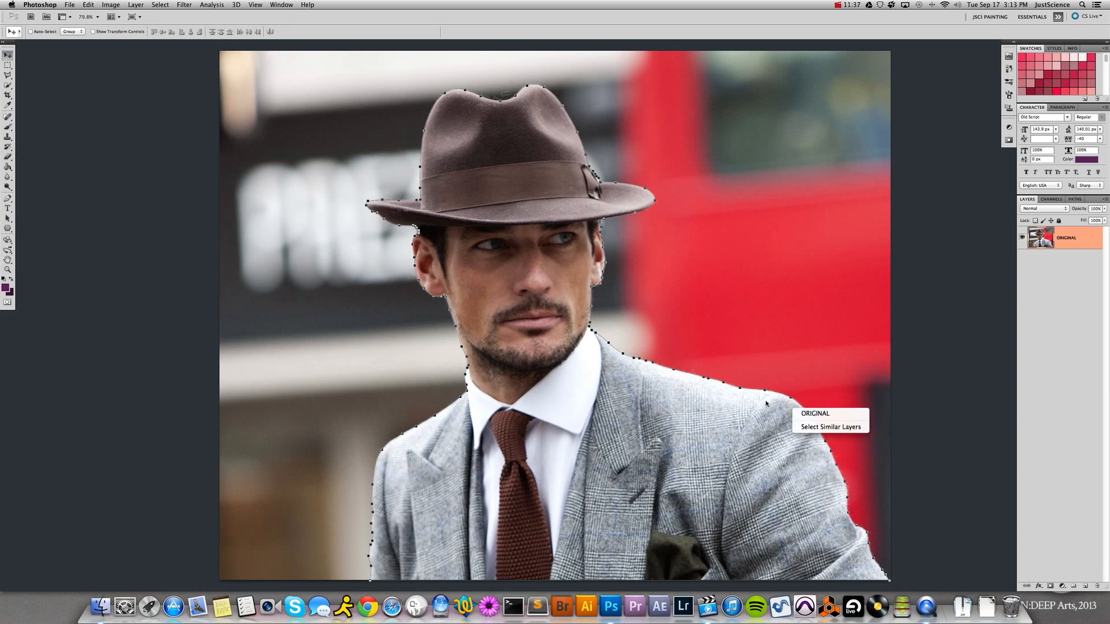
Make a new anti-aliased selection from the path with a 0-pixel feather radius and mask the ORIGINAL layer with it.
{"action": "left_click", "coordinate": [8, 198]}
{"action": "left_click", "coordinate": [7, 198]}
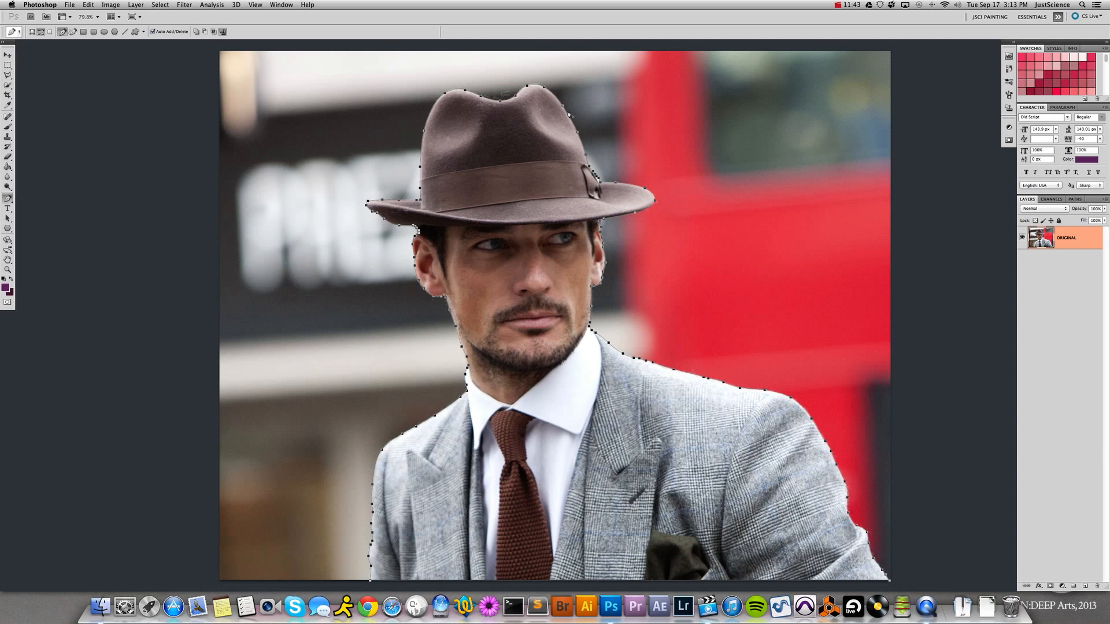
{"action": "right_click", "coordinate": [796, 421]}
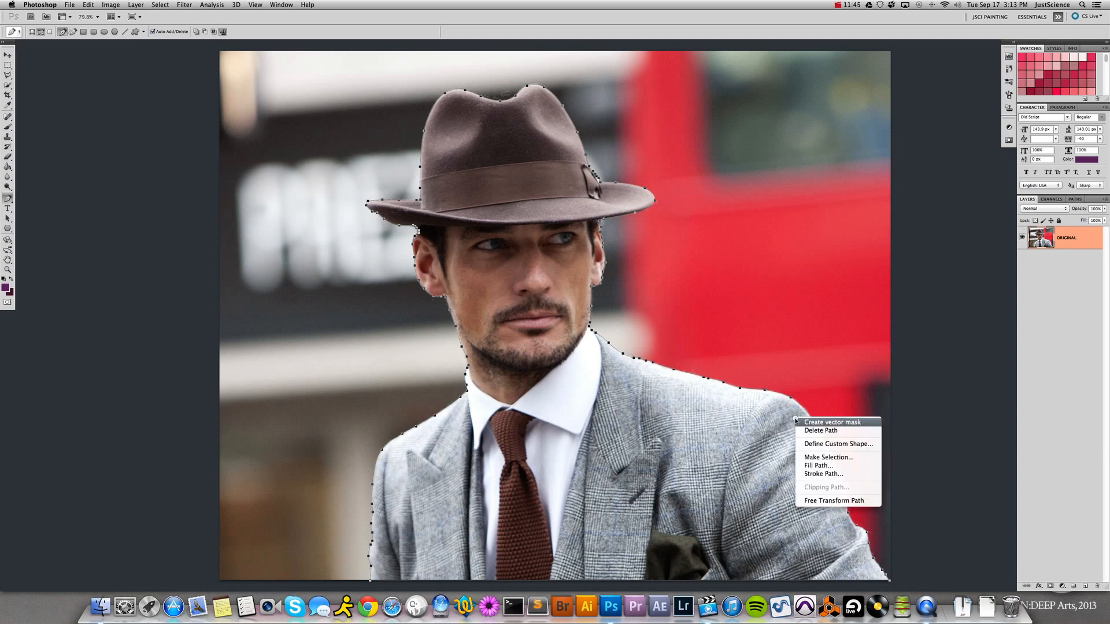
{"action": "left_click", "coordinate": [828, 457]}
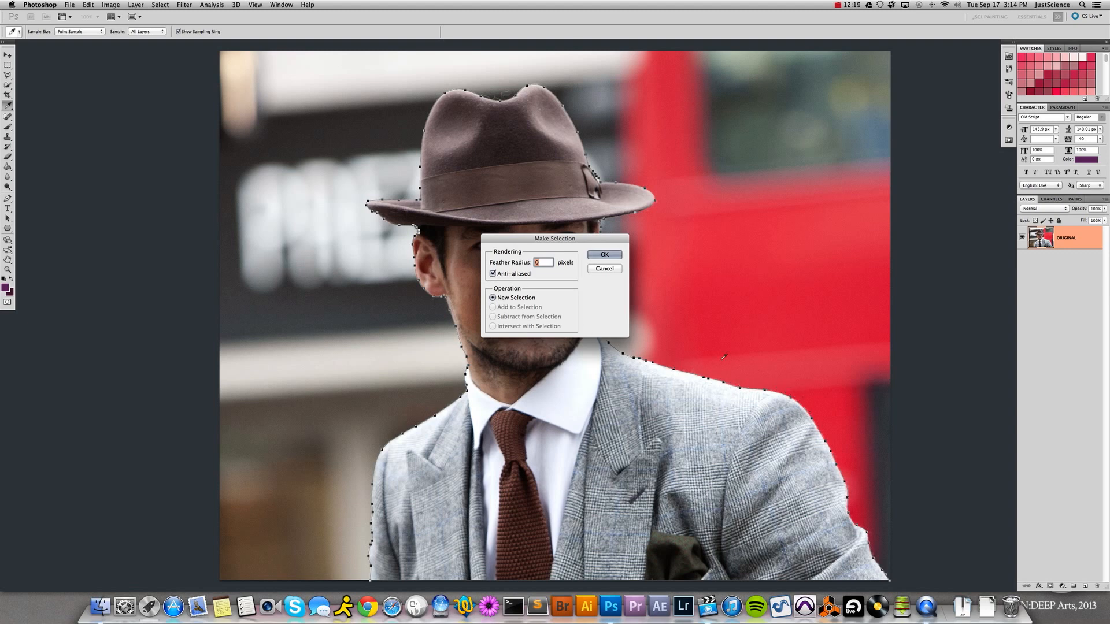
{"action": "left_click", "coordinate": [605, 255]}
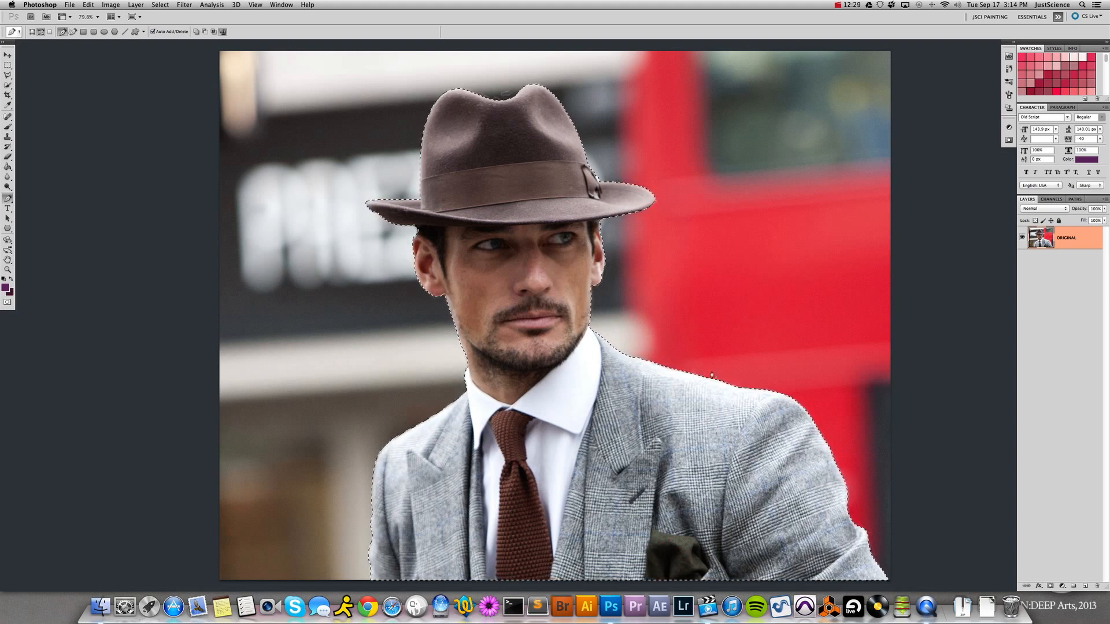
{"action": "left_click", "coordinate": [8, 55]}
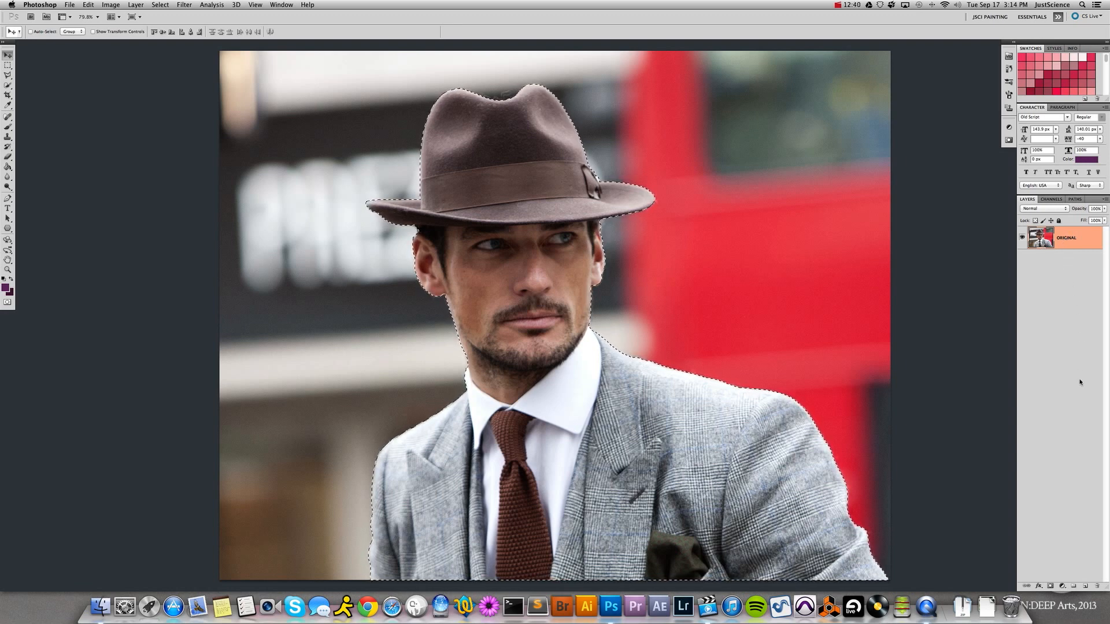
{"action": "left_click", "coordinate": [1050, 586]}
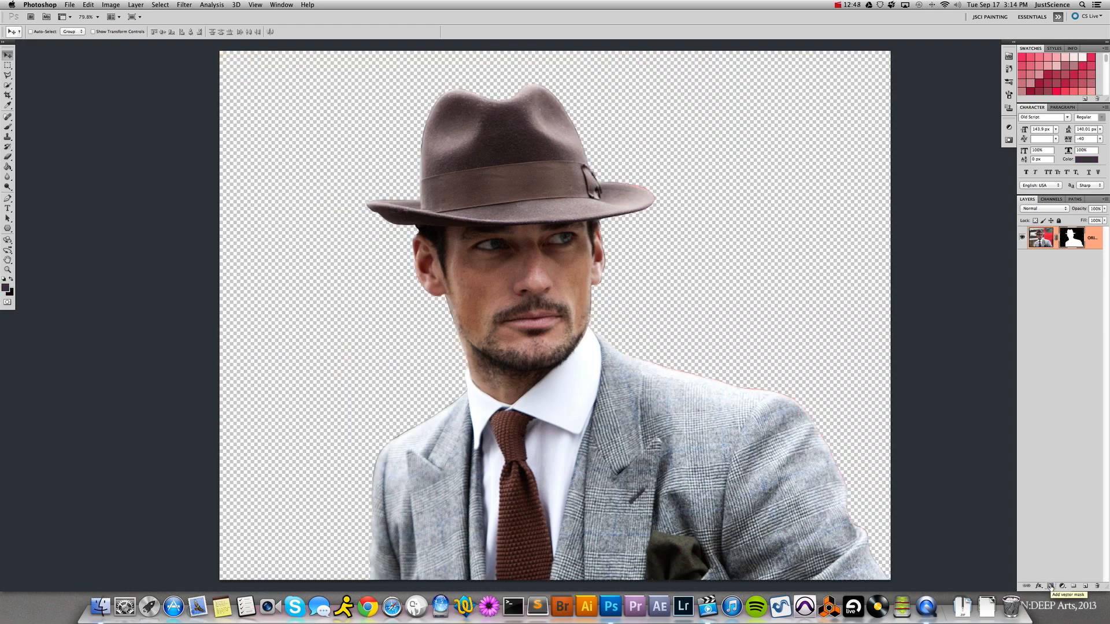